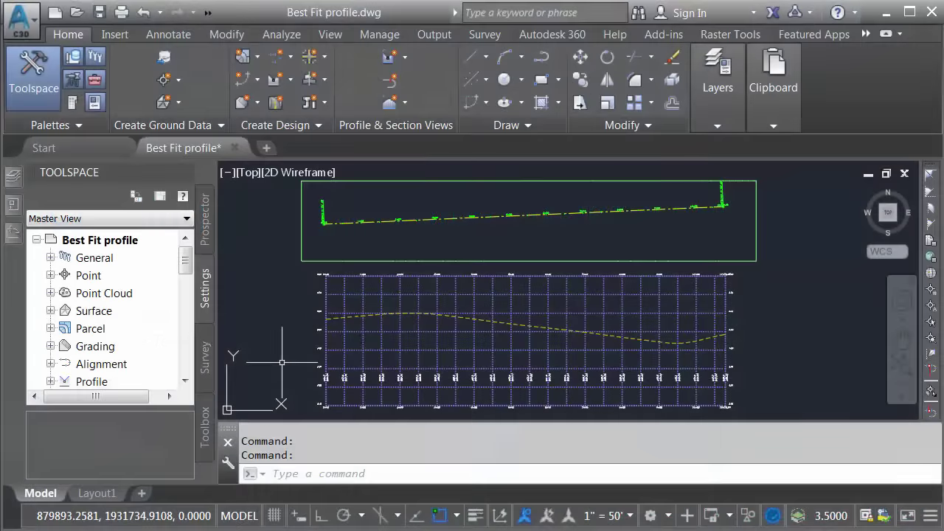
Zoom and pan so the whole alignment in plan and the profile view grid are visible.
scroll(381, 236, up, 3)
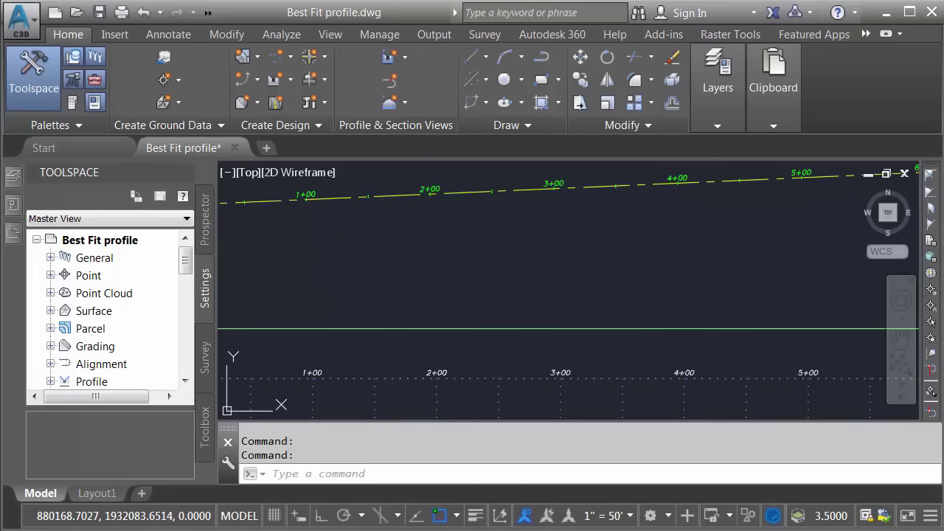
middle_drag(397, 241, 449, 301)
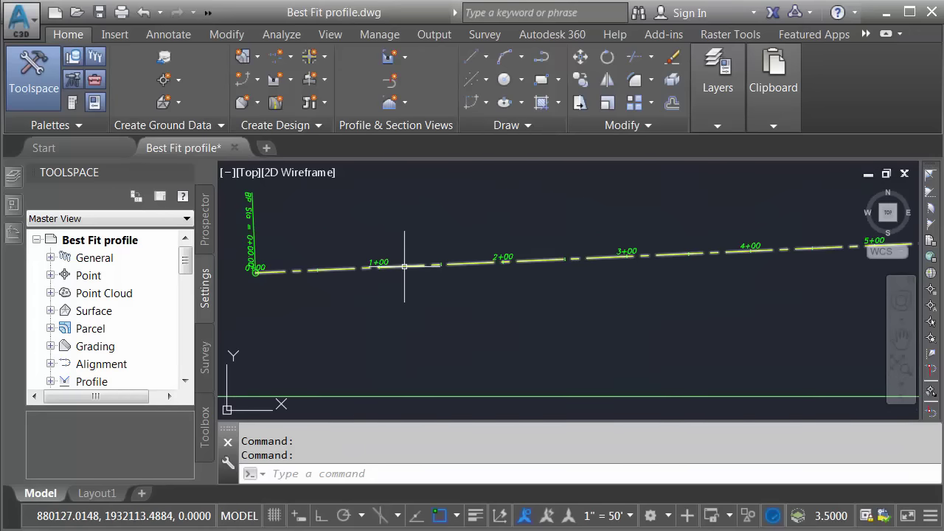
mouse_move(405, 267)
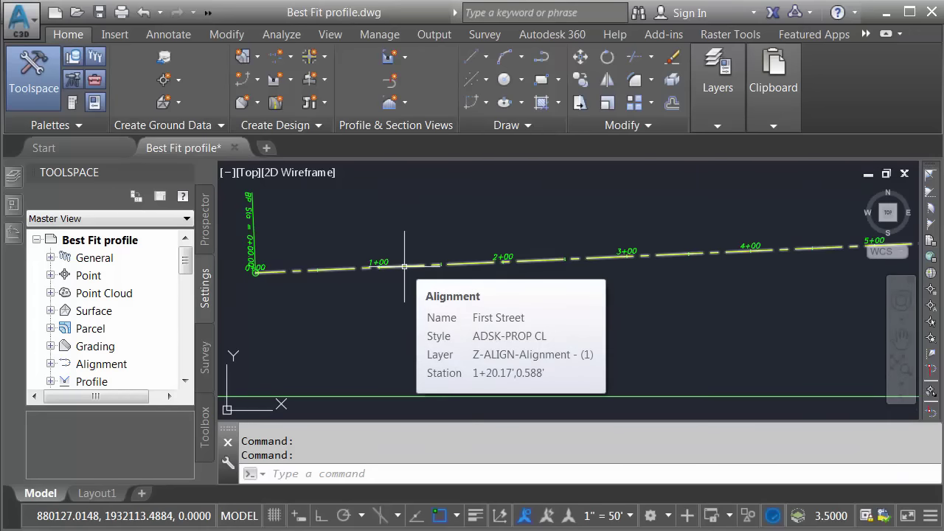
scroll(405, 292, down, 4)
middle_drag(369, 316, 375, 307)
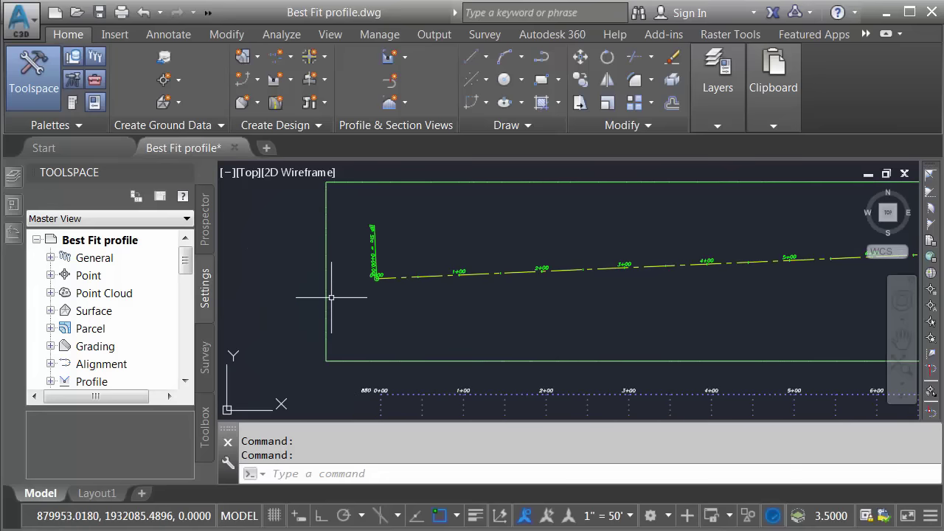
mouse_move(325, 297)
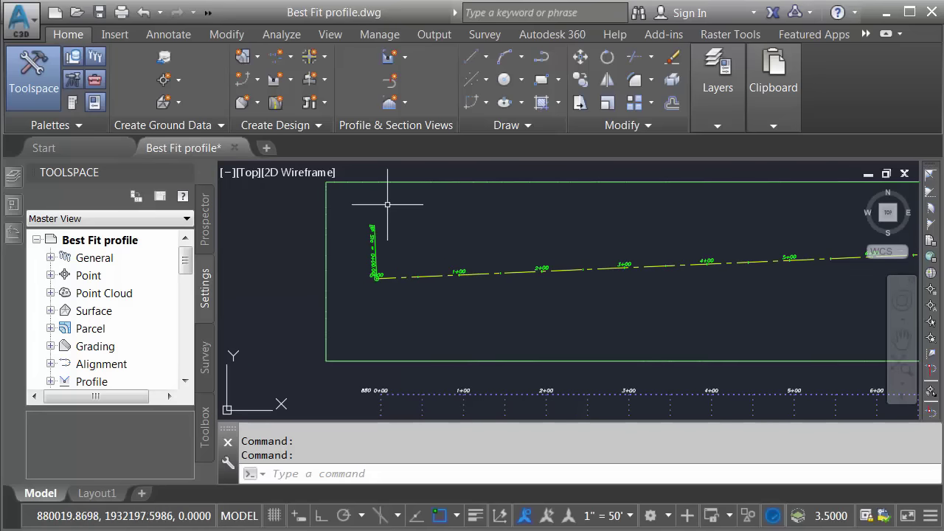
middle_drag(530, 332, 433, 227)
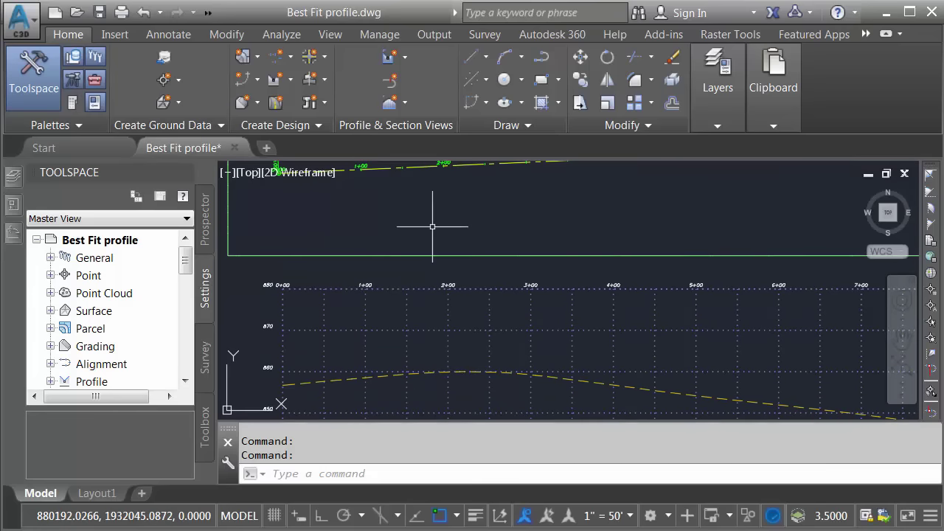
middle_drag(498, 332, 377, 211)
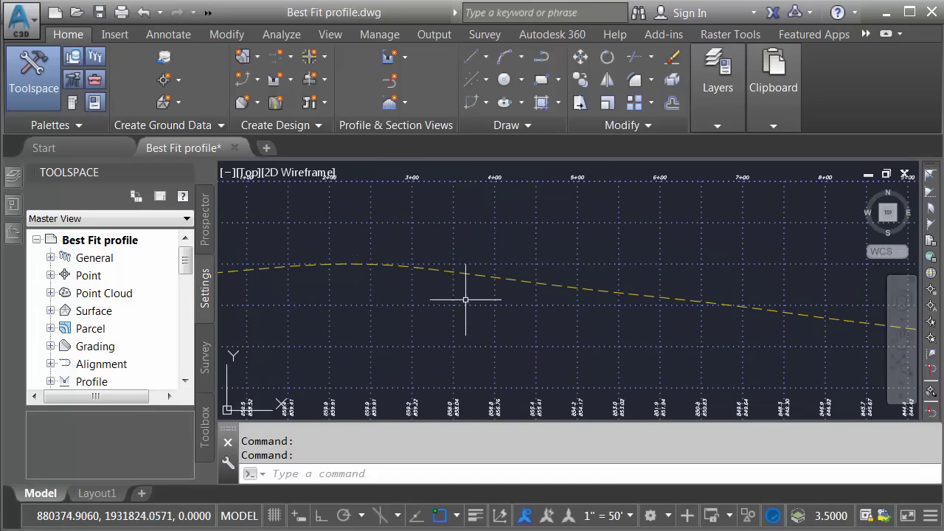
mouse_move(478, 277)
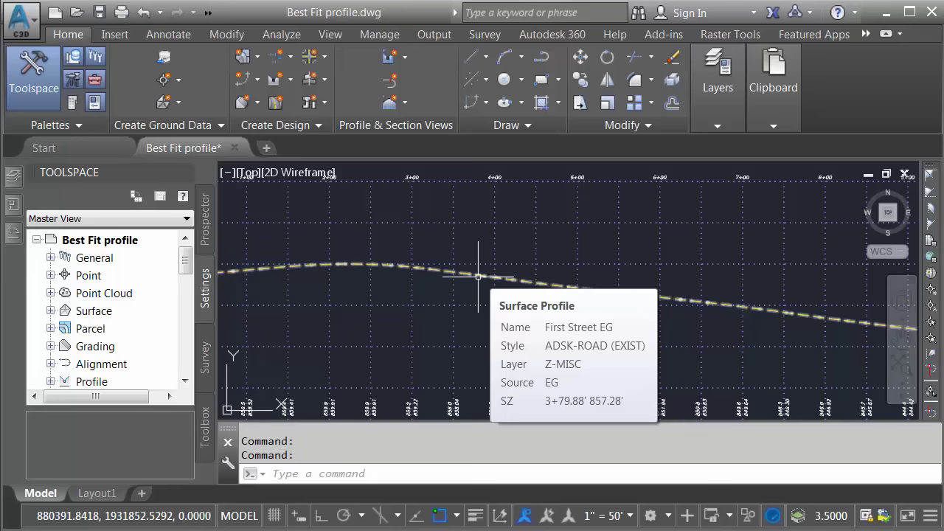
middle_click(478, 277)
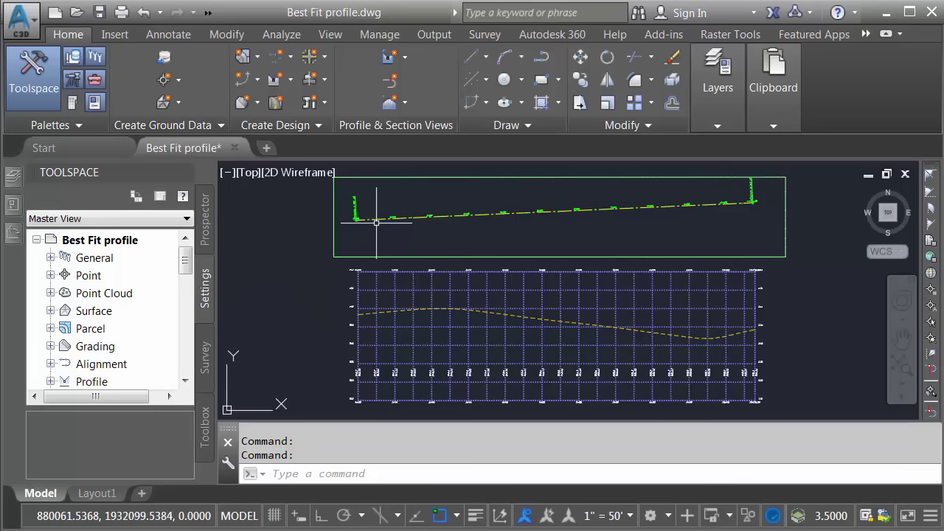
mouse_move(380, 219)
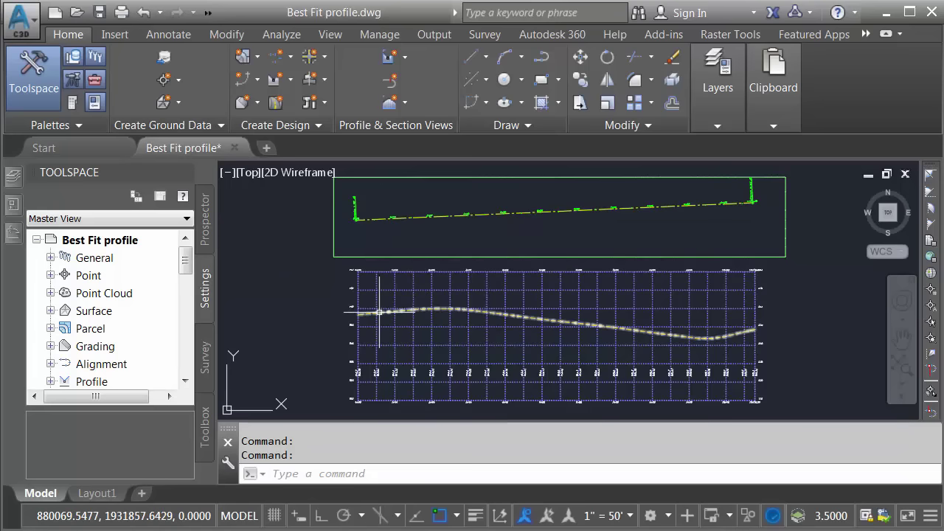
mouse_move(379, 312)
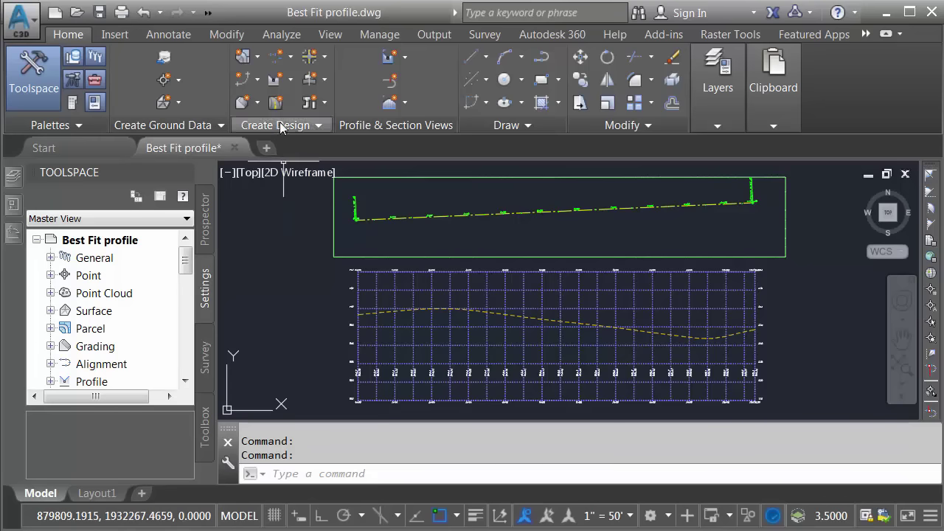
Start Create Best Fit Profile on the First Street profile view, using the First Street EG surface profile as input.
click(291, 80)
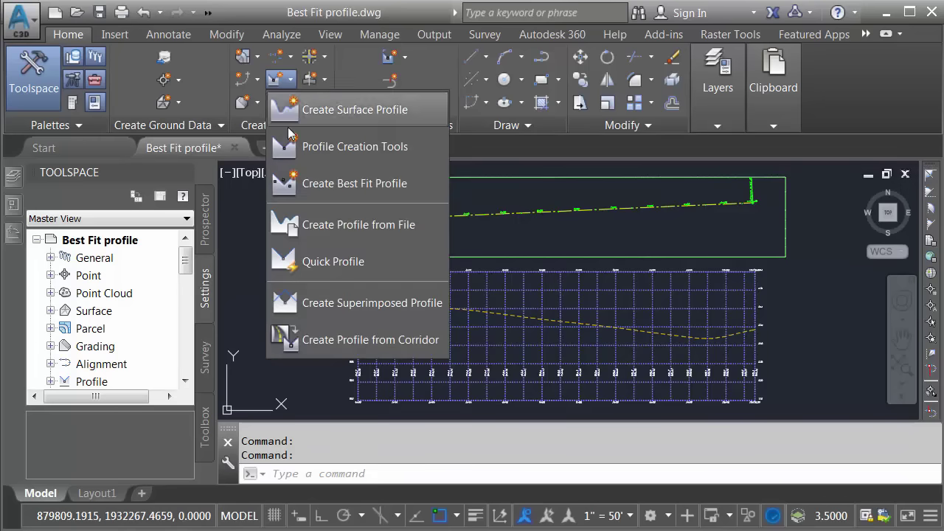
click(293, 184)
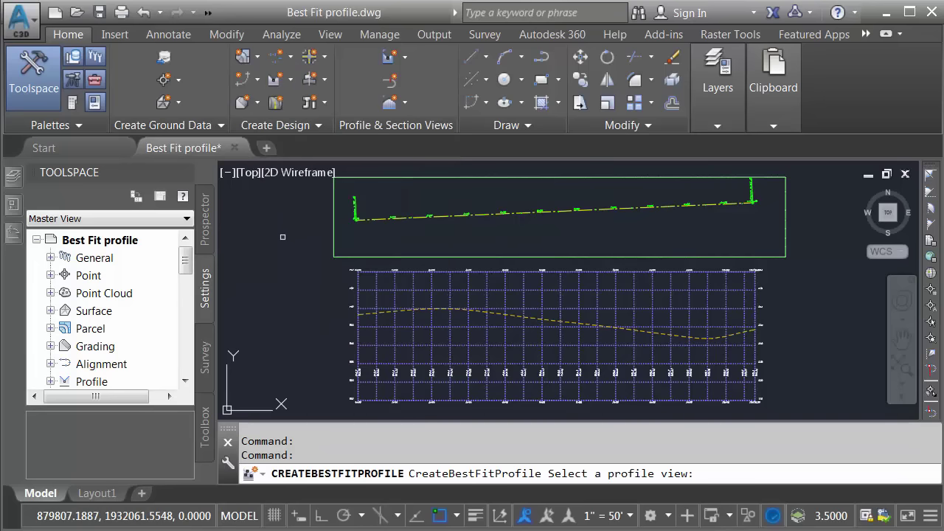
click(368, 289)
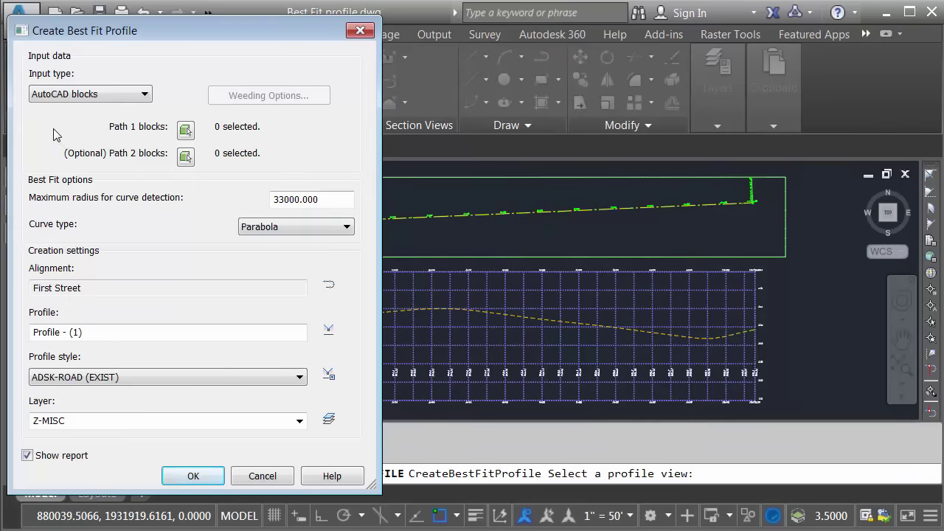
click(146, 94)
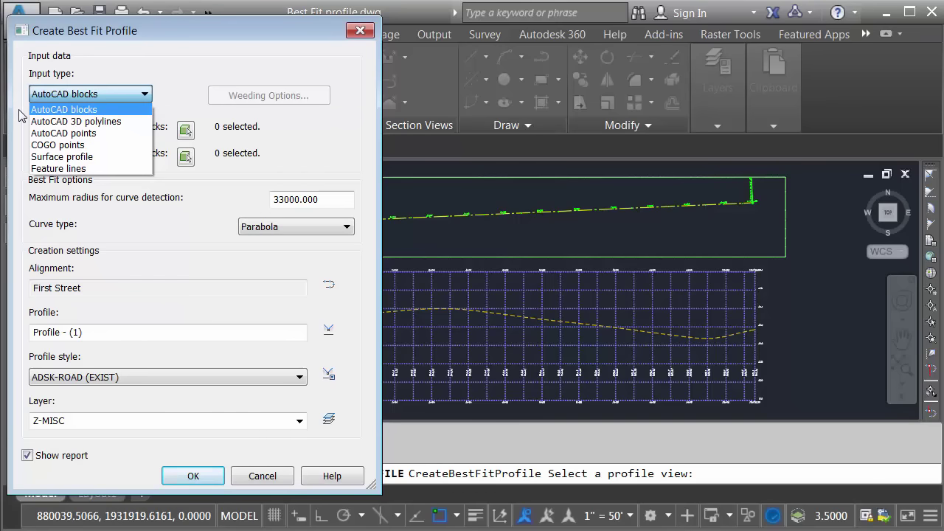
click(39, 156)
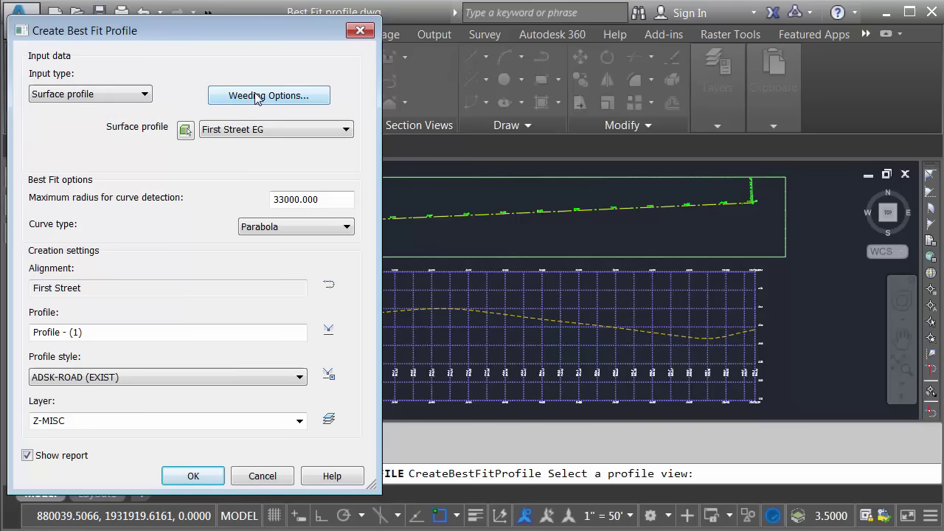
Open Weeding Options for the surface profile input, leaving Weed and Supplement off.
click(257, 97)
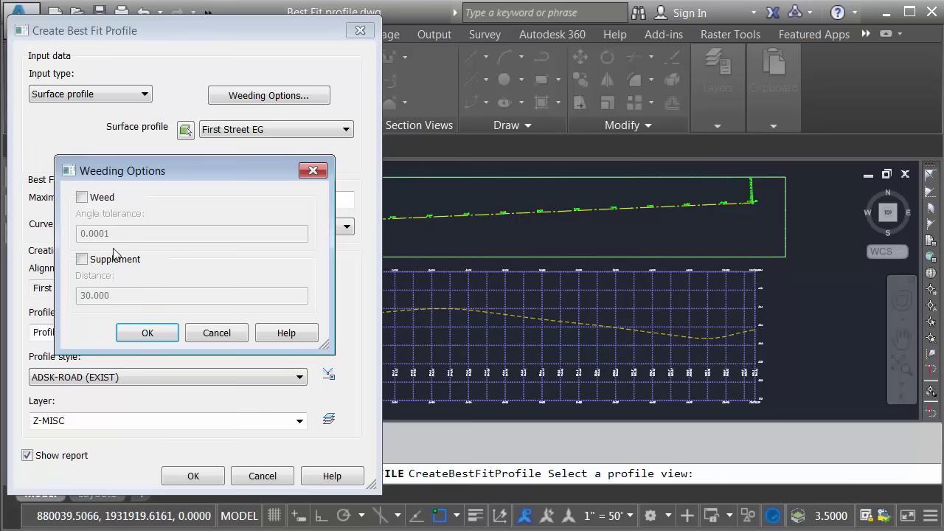
Keep default weeding and Parabola curves, set style ADSK-ROAD (PROP), and create the profile.
click(140, 334)
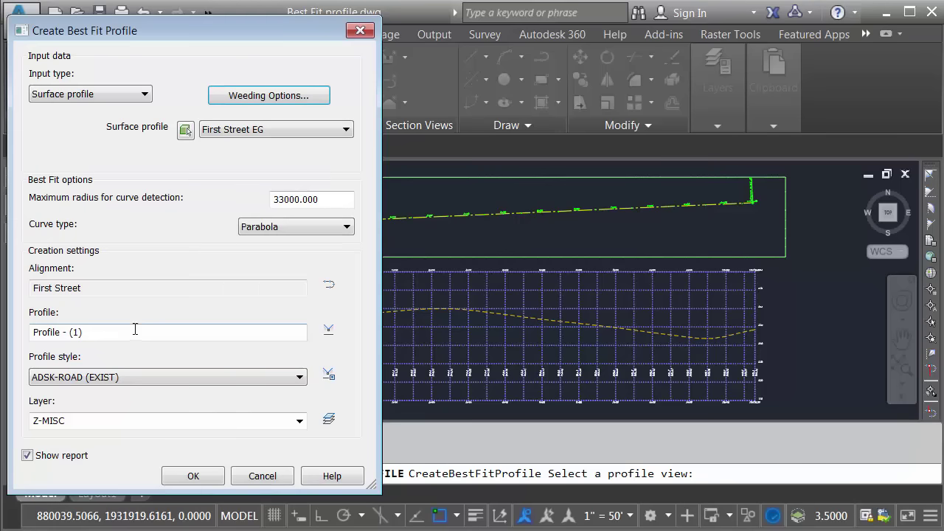
click(285, 225)
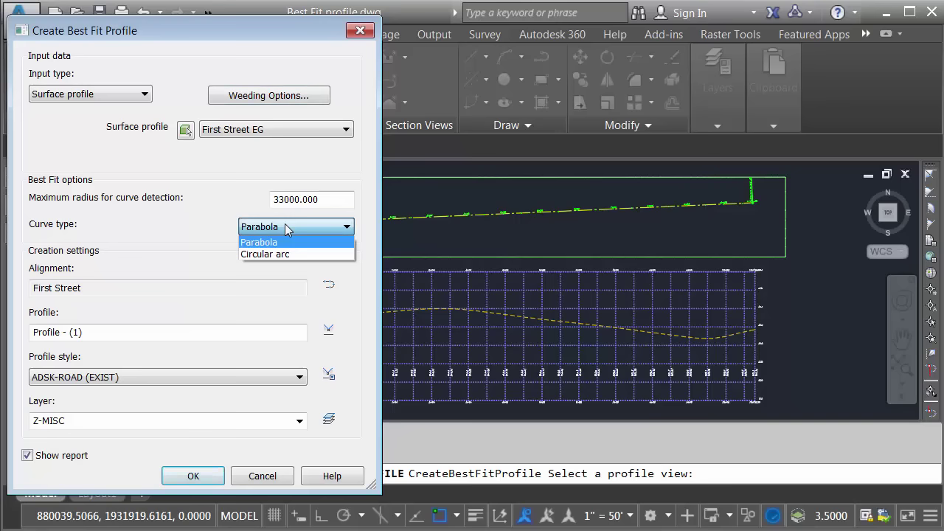
click(260, 242)
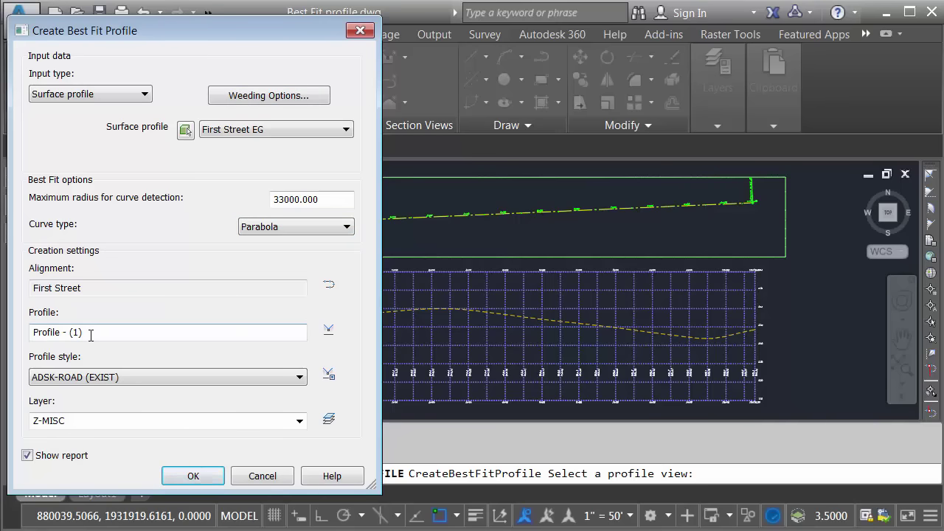
click(87, 377)
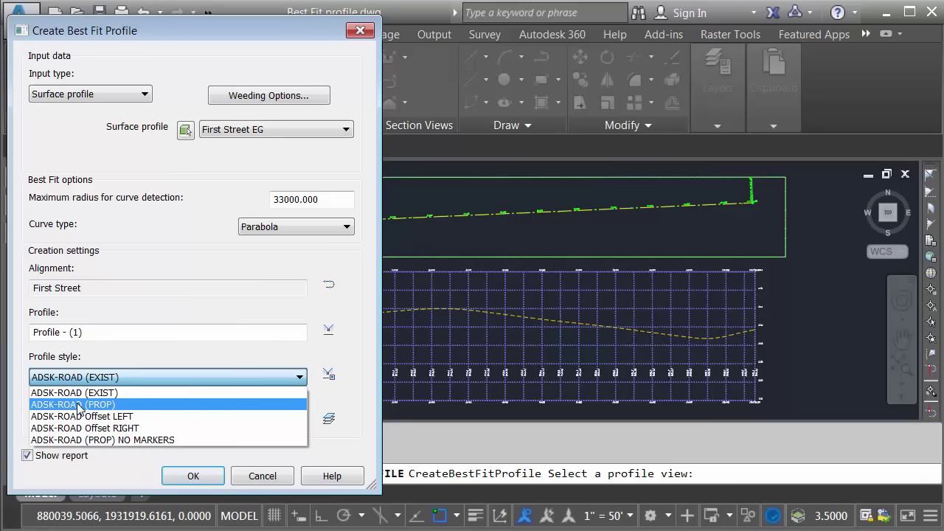
click(79, 405)
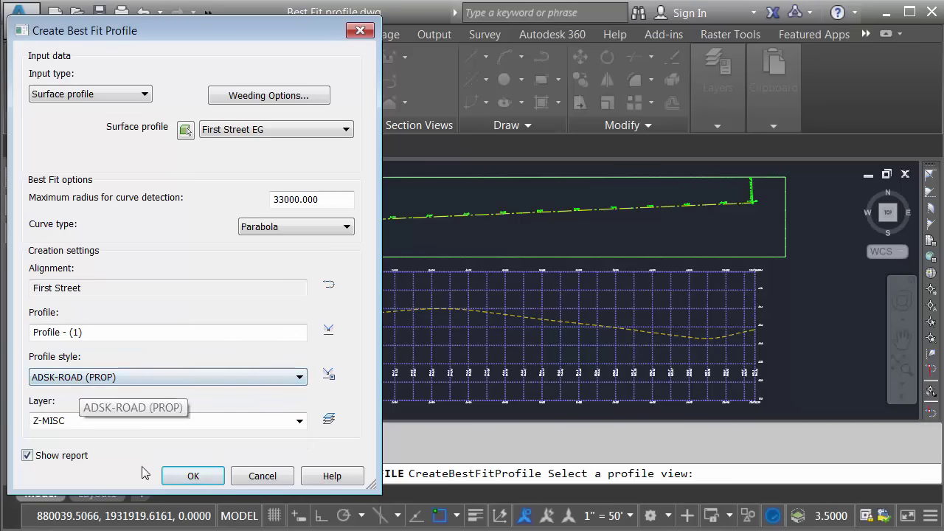
click(177, 479)
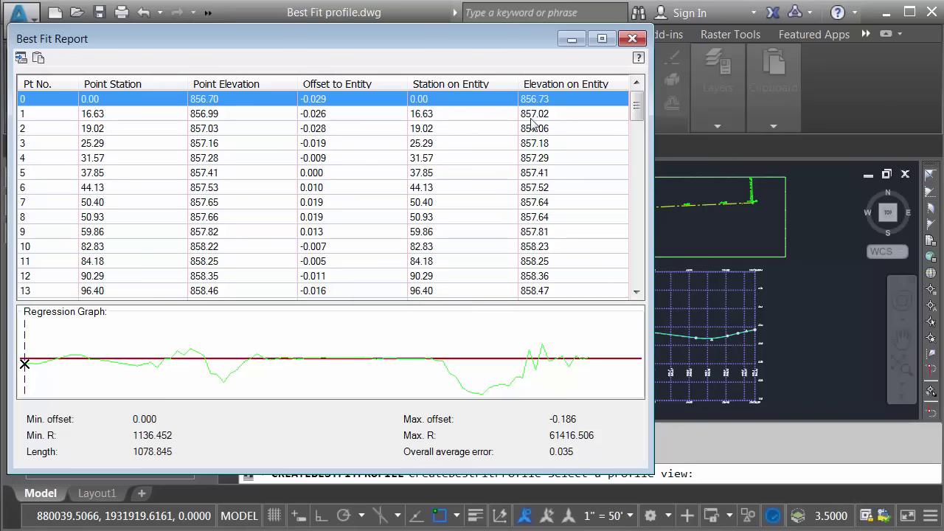
Close the Best Fit Report and zoom in on the new profile's start near elevation 850–860.
click(632, 39)
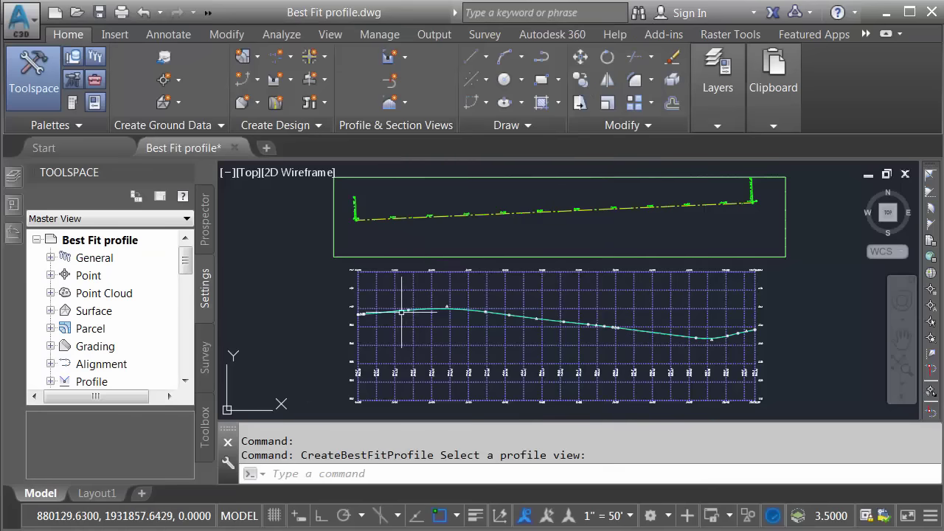
scroll(391, 315, up, 6)
middle_drag(590, 319, 308, 291)
middle_drag(683, 327, 367, 293)
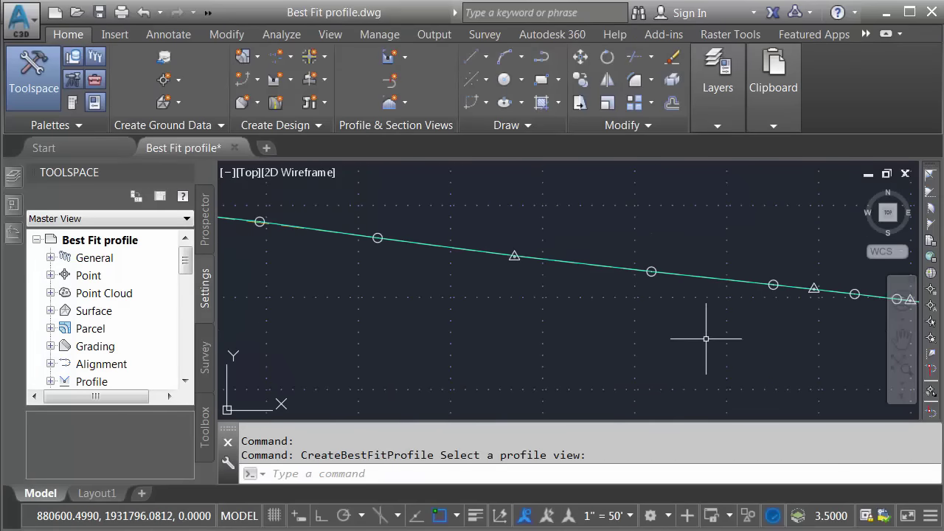
middle_drag(708, 337, 262, 284)
middle_drag(648, 336, 895, 344)
middle_drag(321, 272, 824, 326)
middle_drag(359, 289, 713, 310)
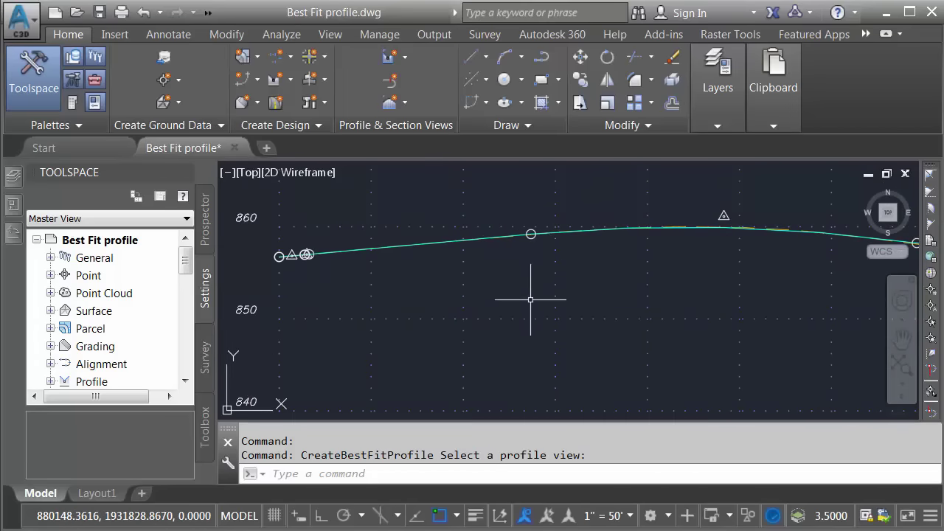
Open Profile Layout Tools for the best fit profile and show its Profile Entities grid.
click(447, 246)
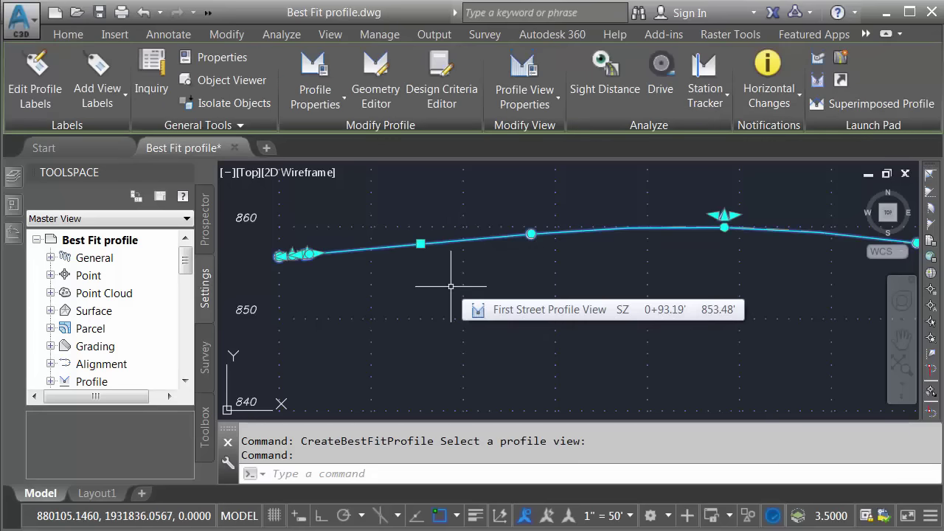
click(377, 74)
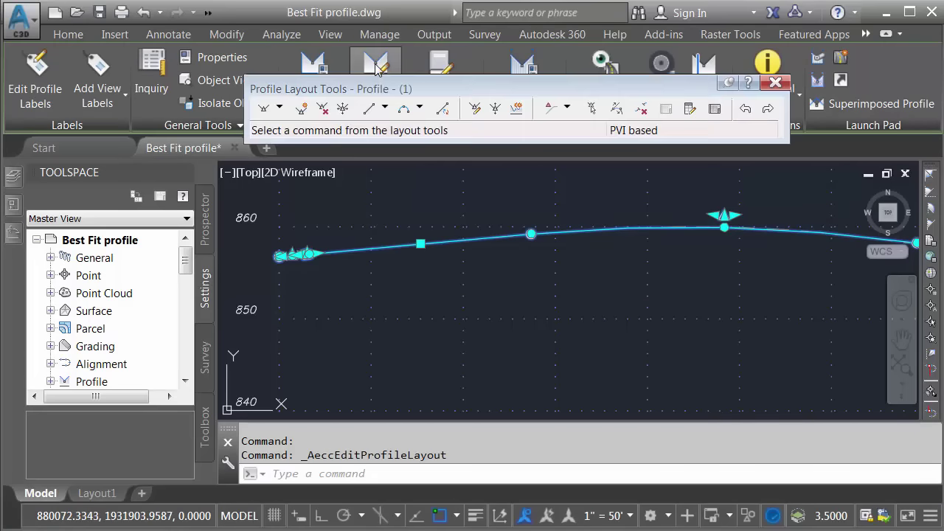
click(714, 109)
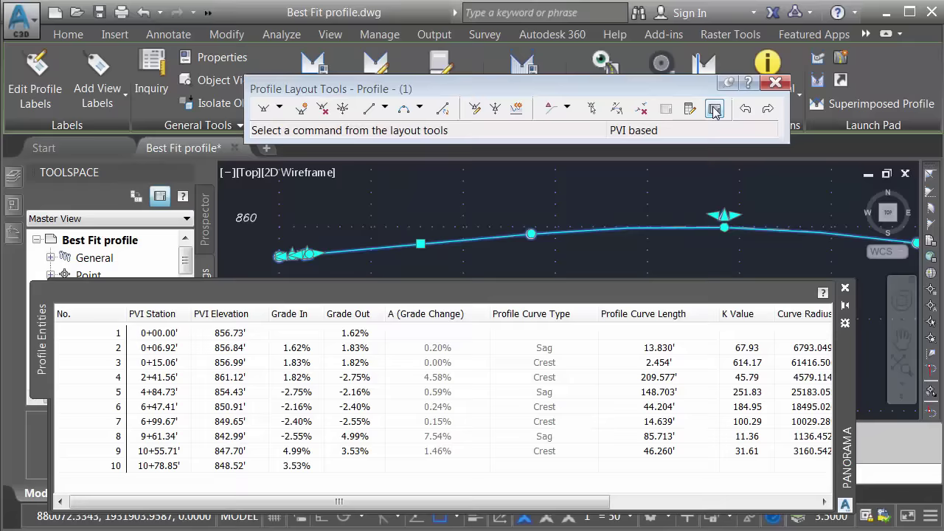
Check the second PVI's station and elevation values, then close the entities grid.
click(163, 349)
click(174, 351)
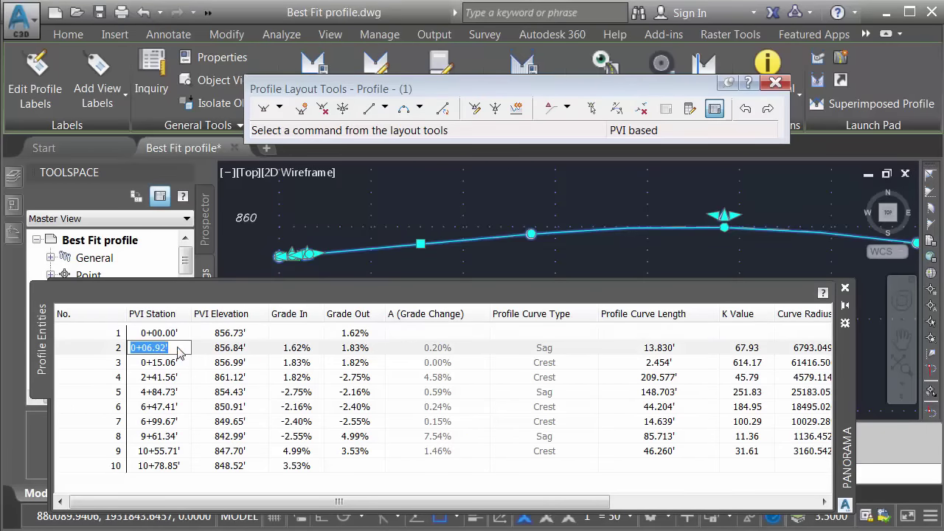
click(230, 350)
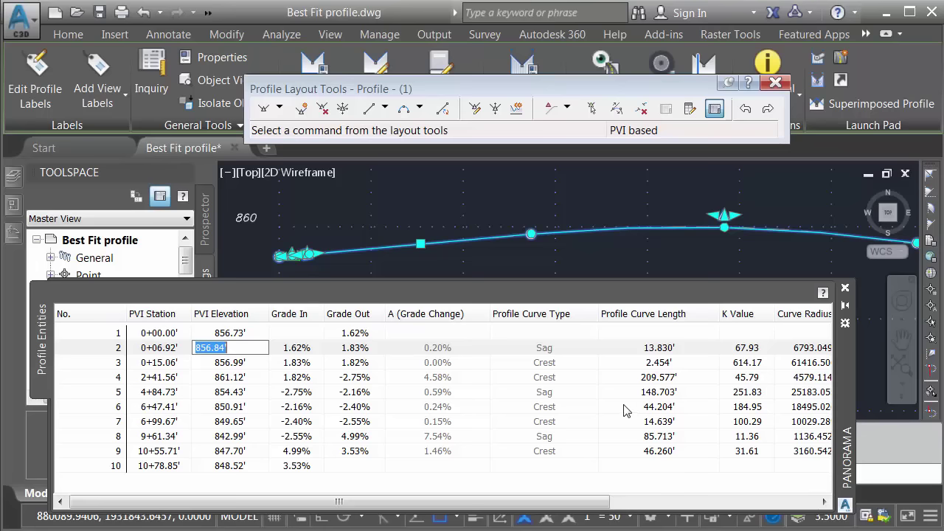
click(846, 288)
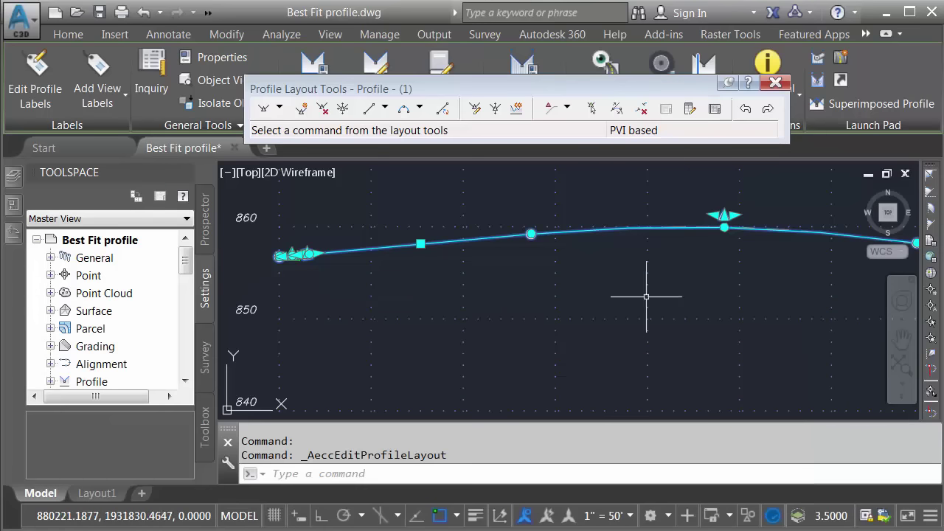
Delete the second and third PVIs near the profile start with Delete PVI.
click(322, 108)
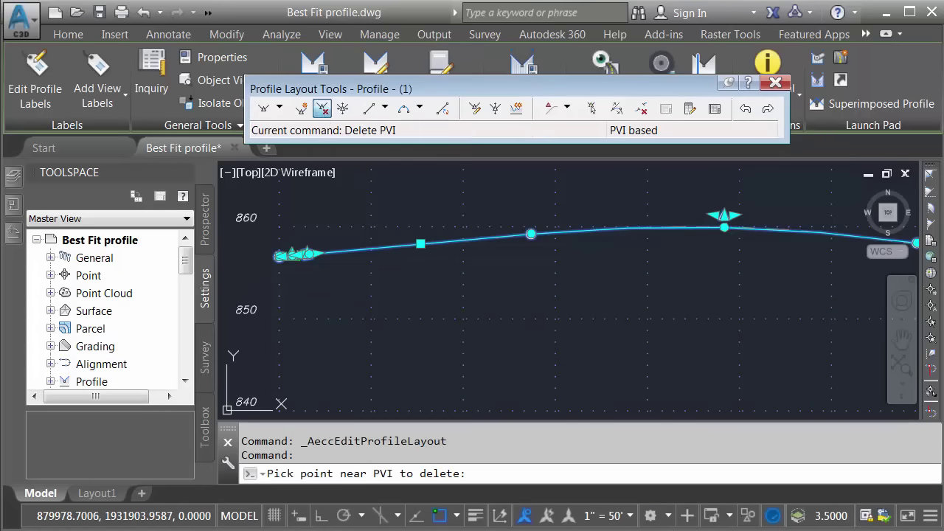
click(318, 252)
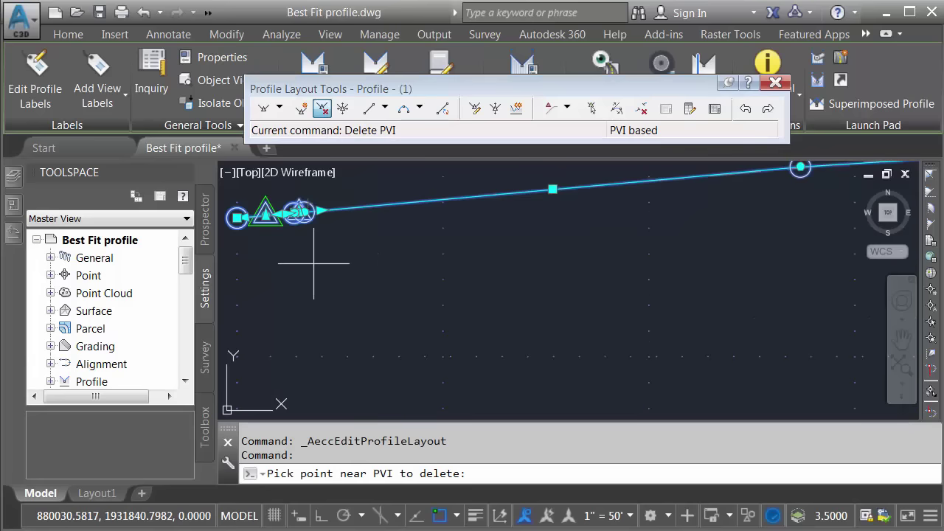
click(274, 247)
scroll(330, 292, down, 3)
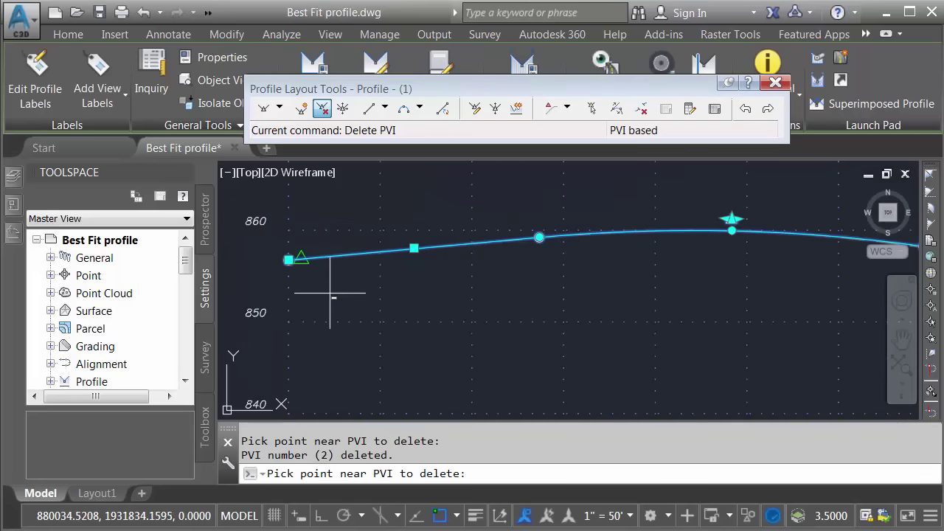
middle_drag(369, 306, 379, 329)
key(Escape)
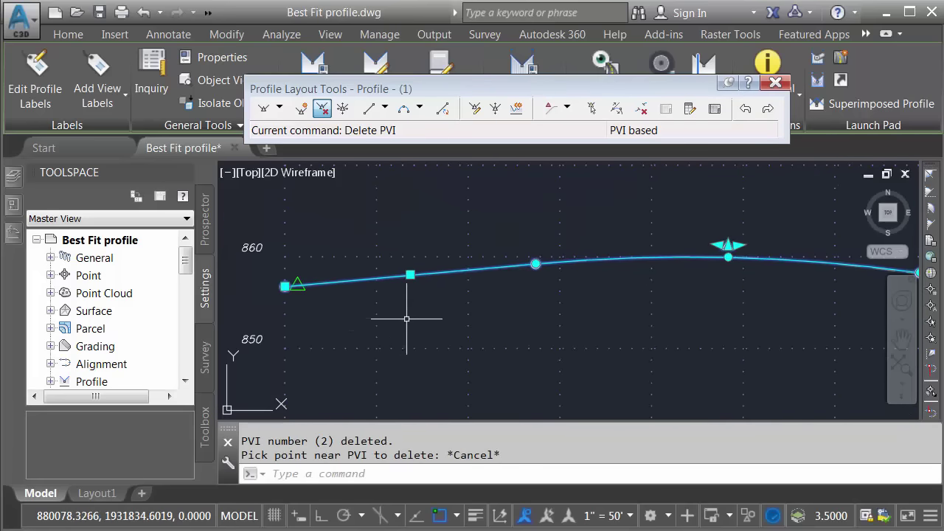
key(Escape)
Close Profile Layout Tools and erase the whole design profile, leaving the ground line.
scroll(409, 316, down, 1)
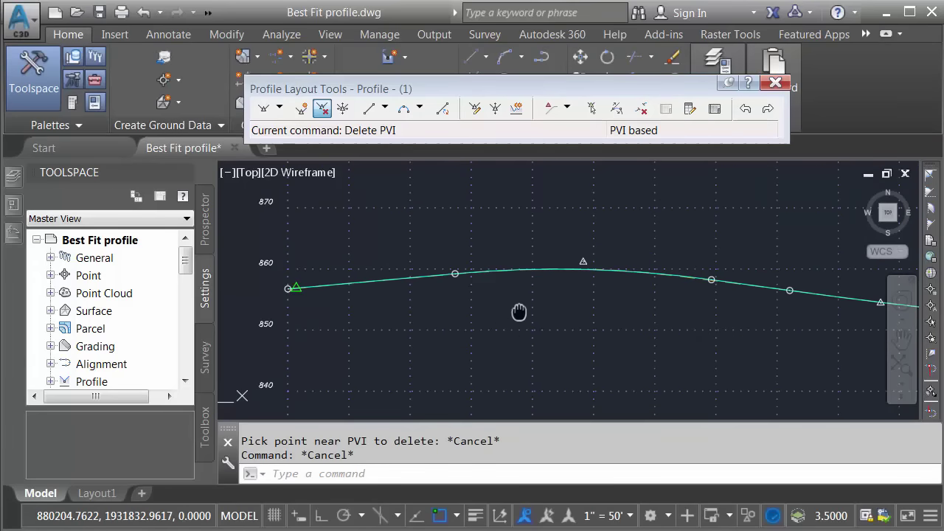
middle_drag(519, 312, 393, 282)
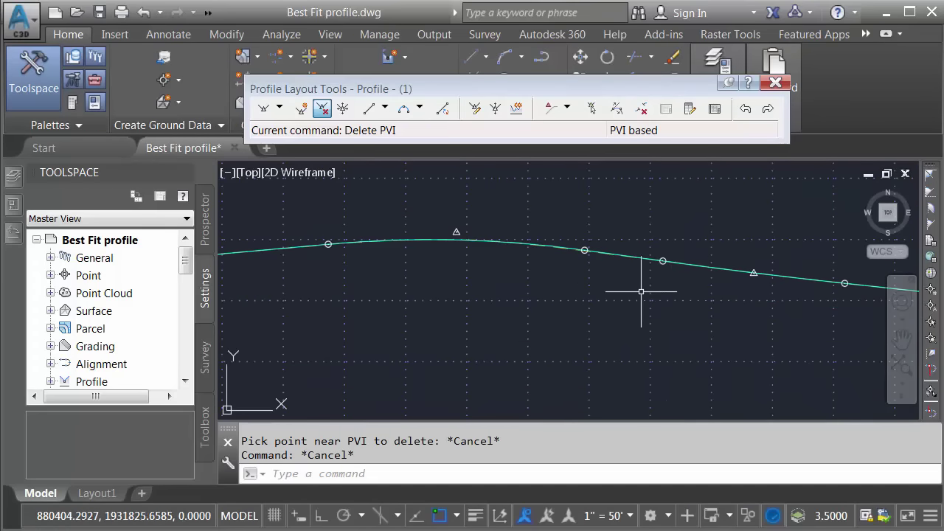
scroll(639, 289, down, 2)
middle_drag(691, 312, 558, 306)
click(776, 83)
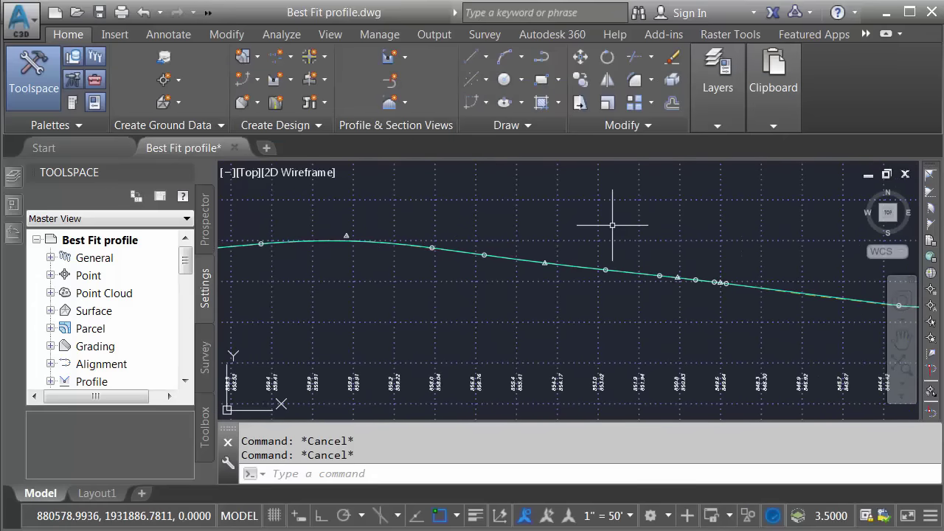
click(573, 264)
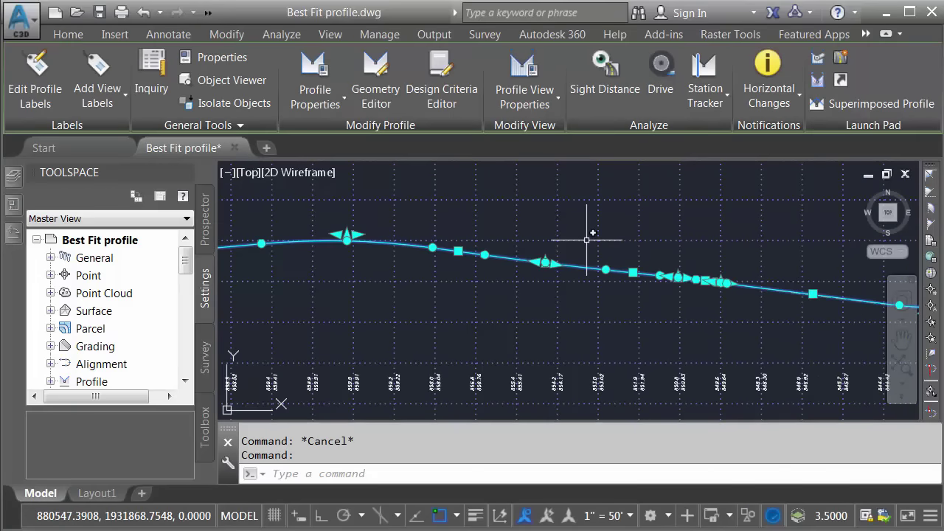
key(Delete)
scroll(491, 285, down, 4)
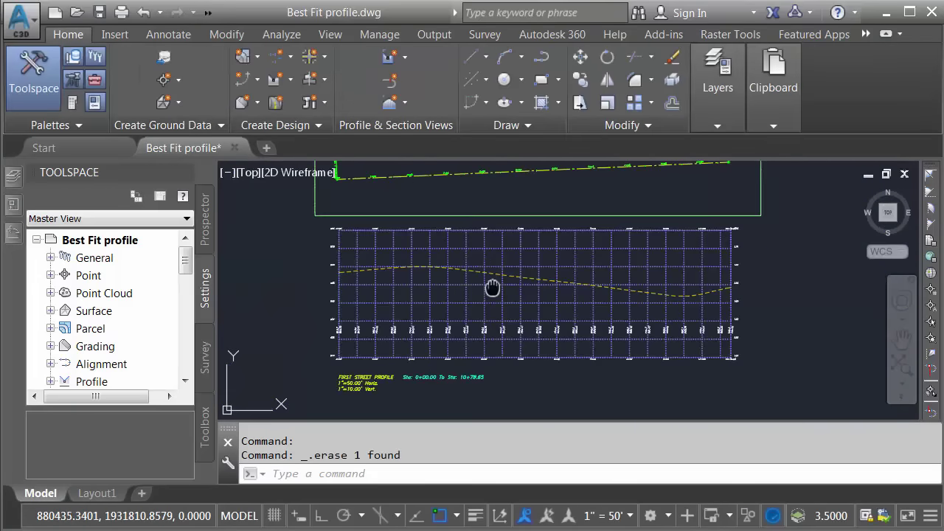
middle_drag(492, 287, 461, 312)
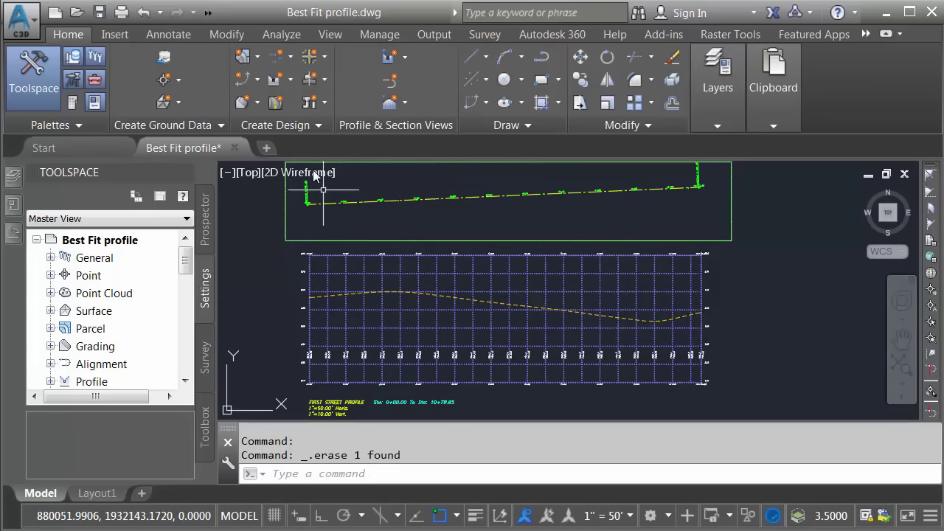
Create a new layout profile named 'First Street FG Best Fit' in the First Street profile view.
click(292, 82)
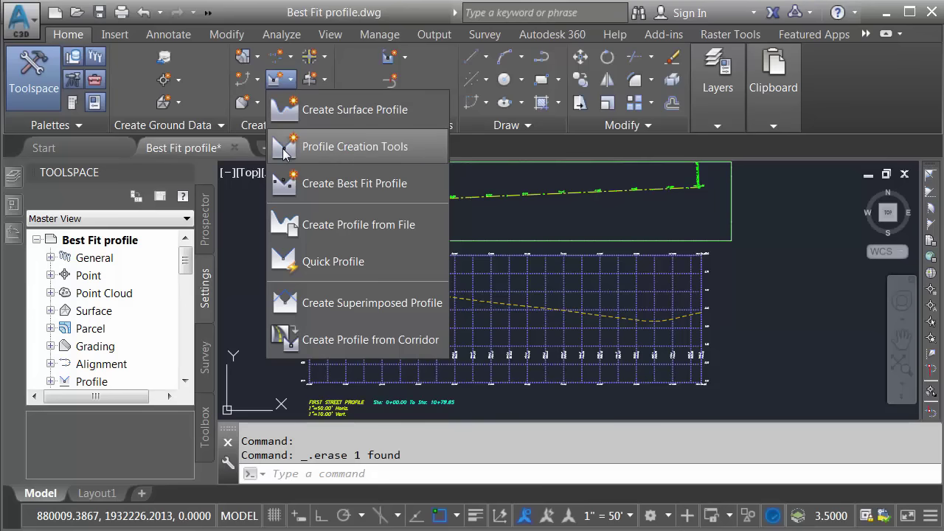
click(285, 147)
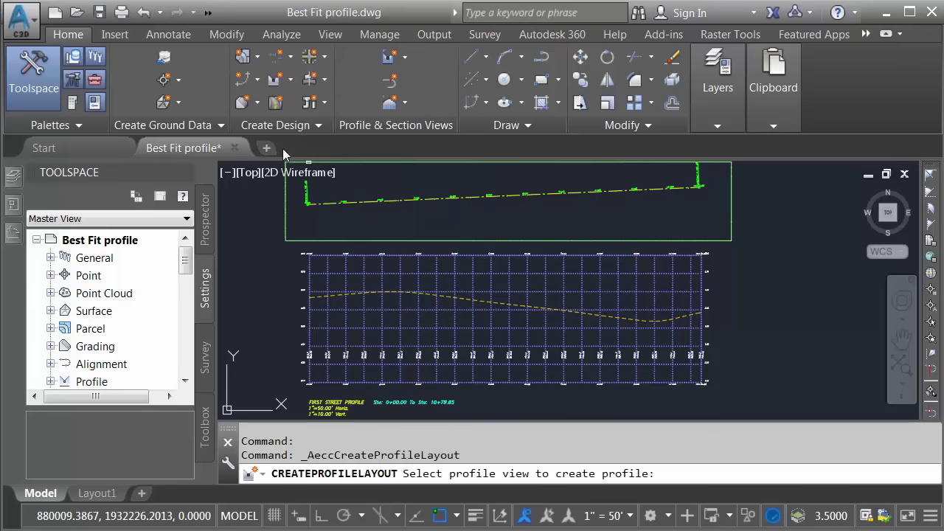
click(326, 275)
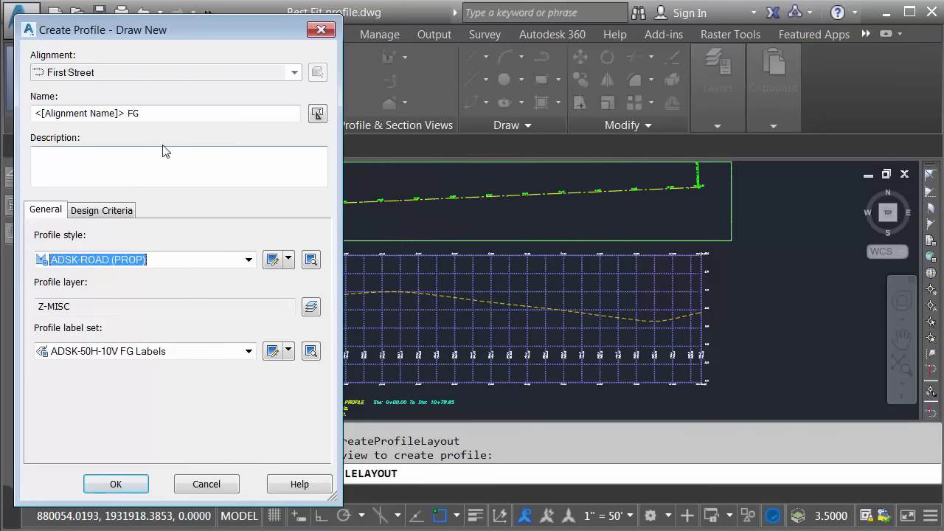
click(154, 113)
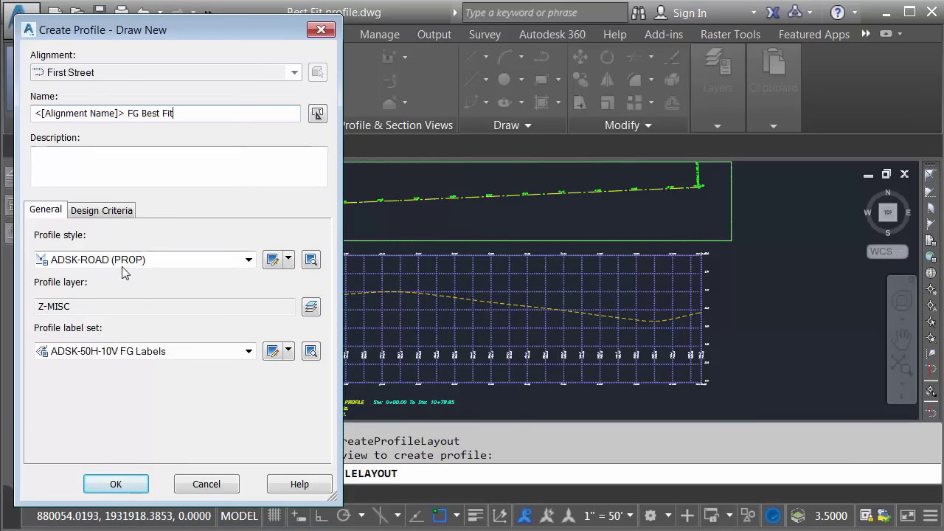
click(116, 484)
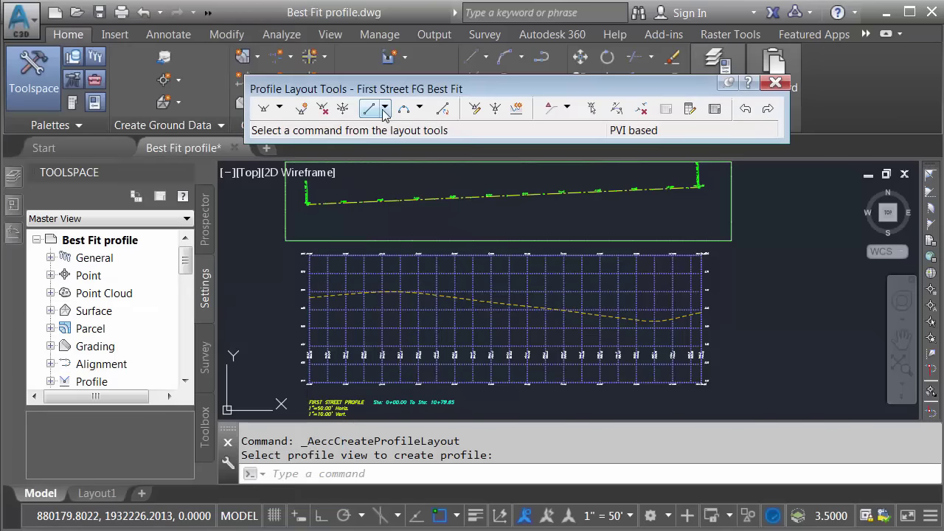
Choose Fixed Tangent - Best Fit, with input set to clicking on the screen.
click(386, 109)
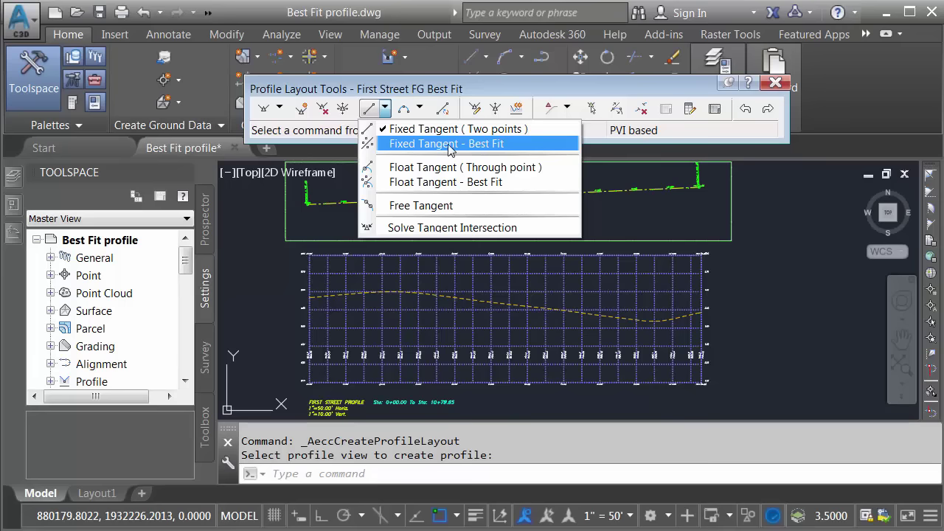
click(419, 109)
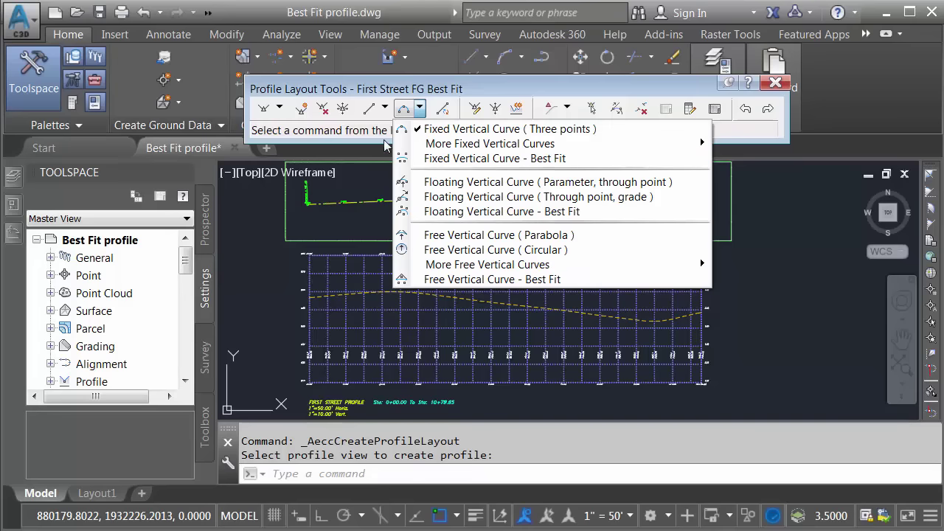
click(385, 109)
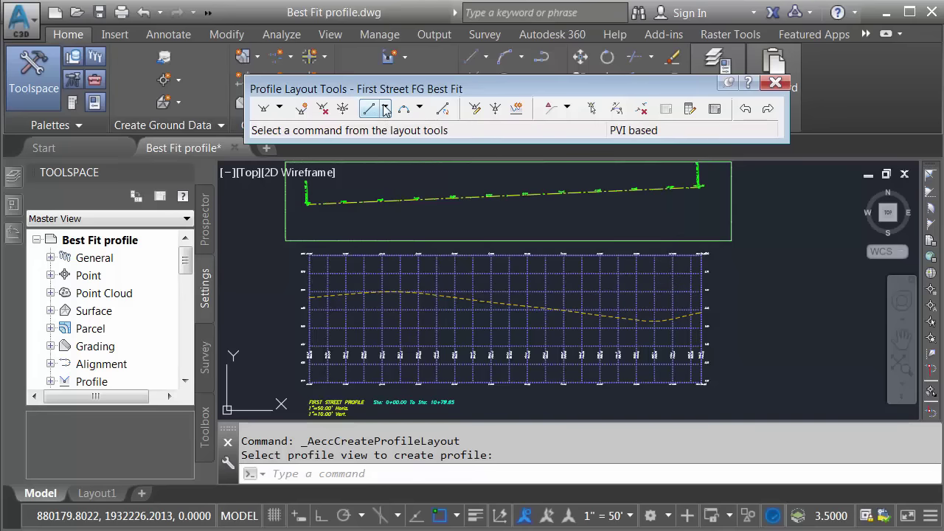
click(385, 109)
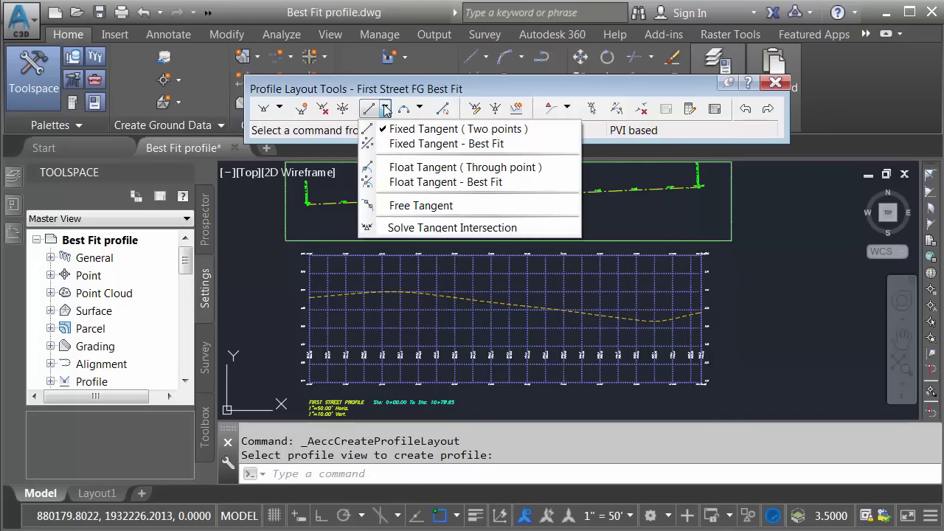
click(398, 145)
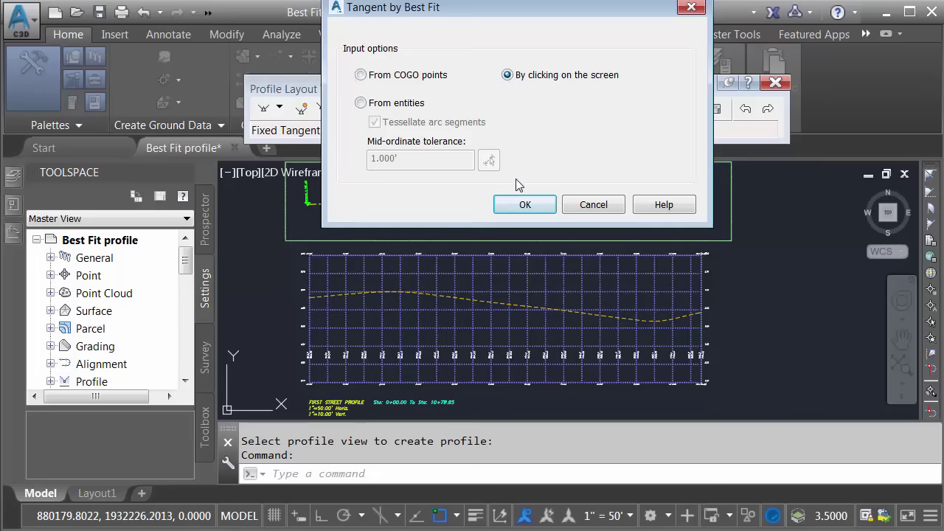
Pick six points along the ground line at the profile start for the best-fit tangent.
click(524, 204)
scroll(306, 296, up, 5)
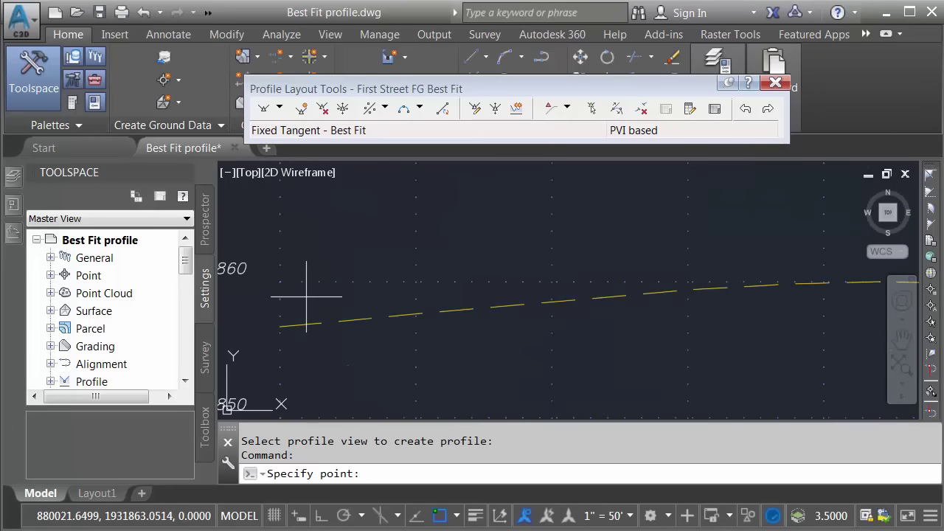
click(279, 325)
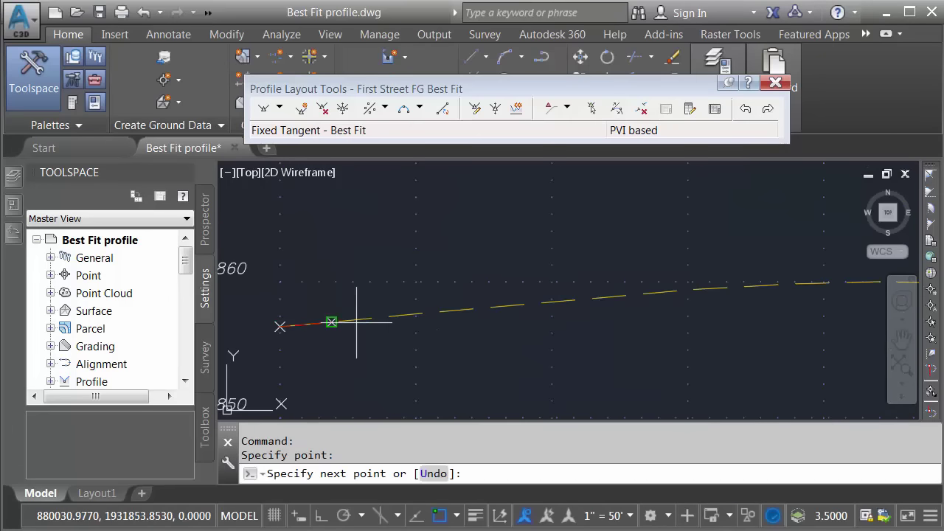
click(332, 322)
click(417, 314)
click(443, 311)
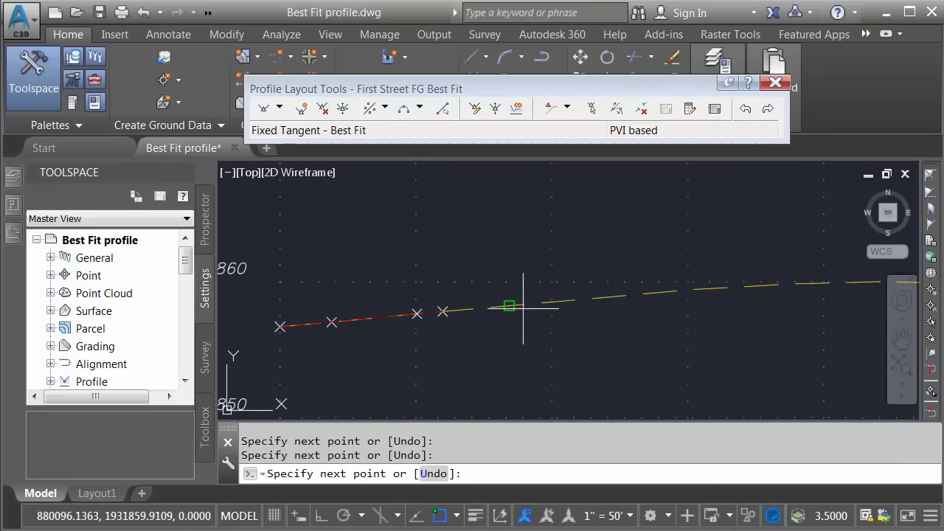
click(509, 305)
click(591, 299)
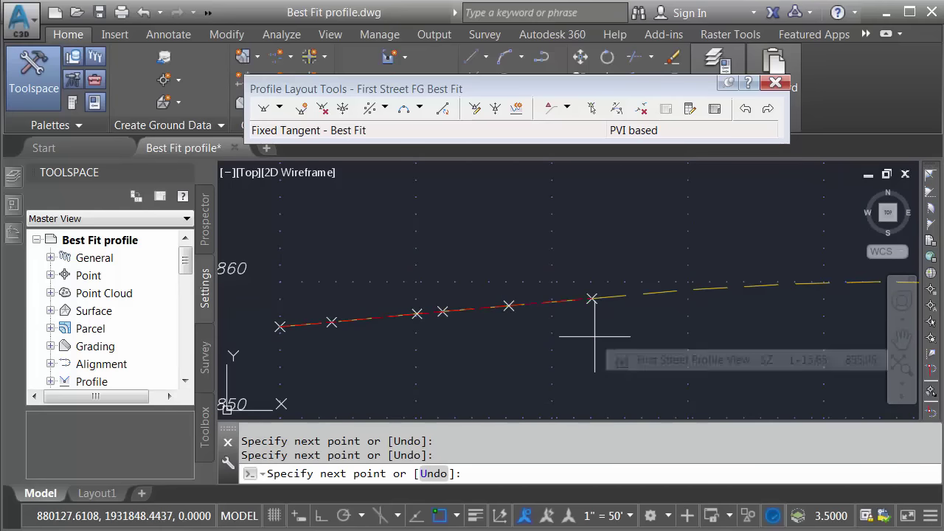
key(Return)
Include the sixth point and update the tangent to a 1.82% grade, 114.761' long.
middle_drag(506, 266, 554, 194)
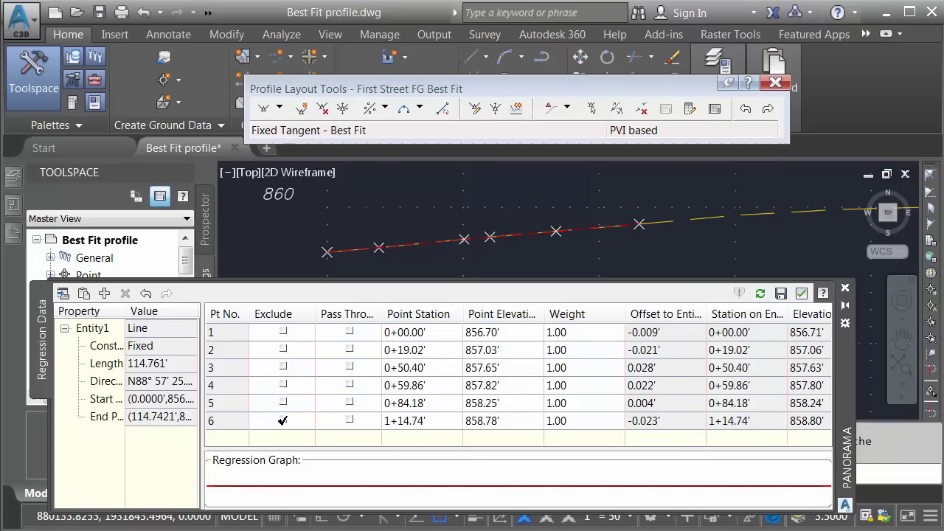
click(283, 421)
click(780, 294)
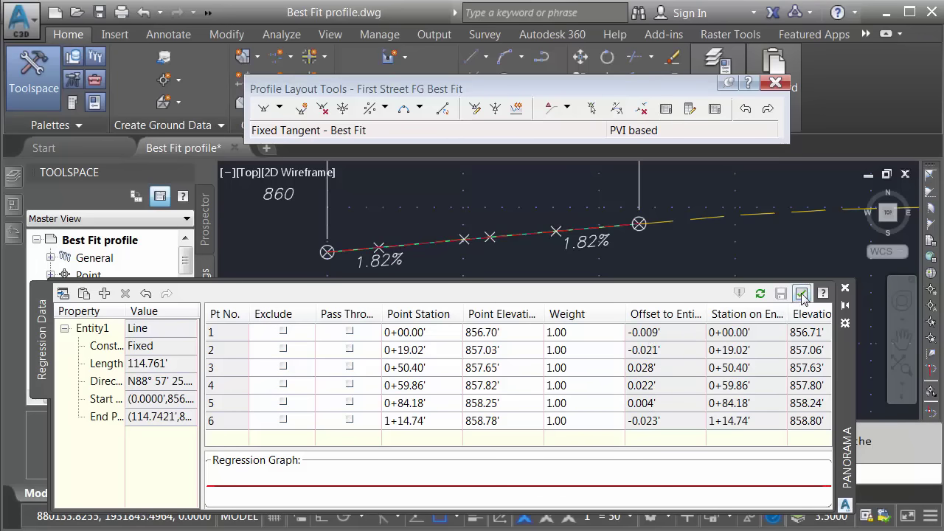
Accept the earlier best-fit tangent and begin a new on-screen best-fit tangent at station 3+38.
click(802, 294)
scroll(593, 333, down, 3)
middle_drag(592, 333, 406, 320)
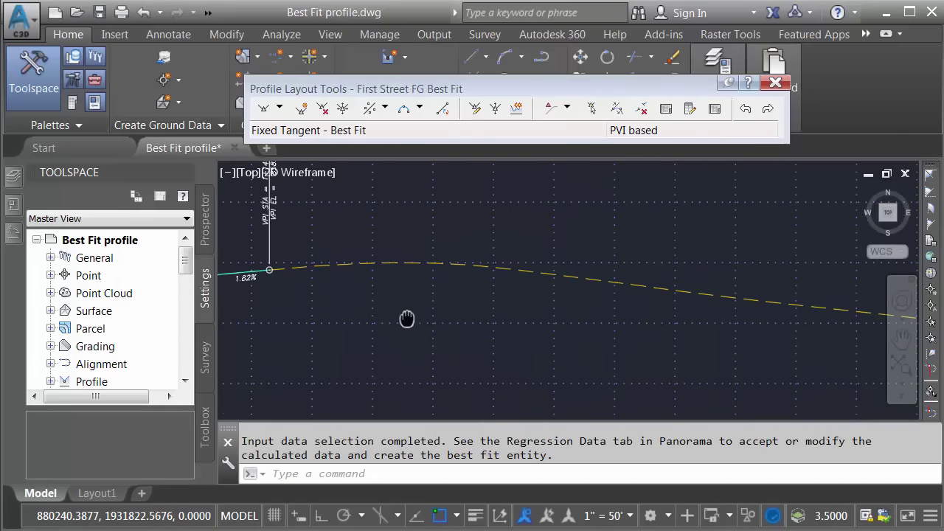
click(370, 109)
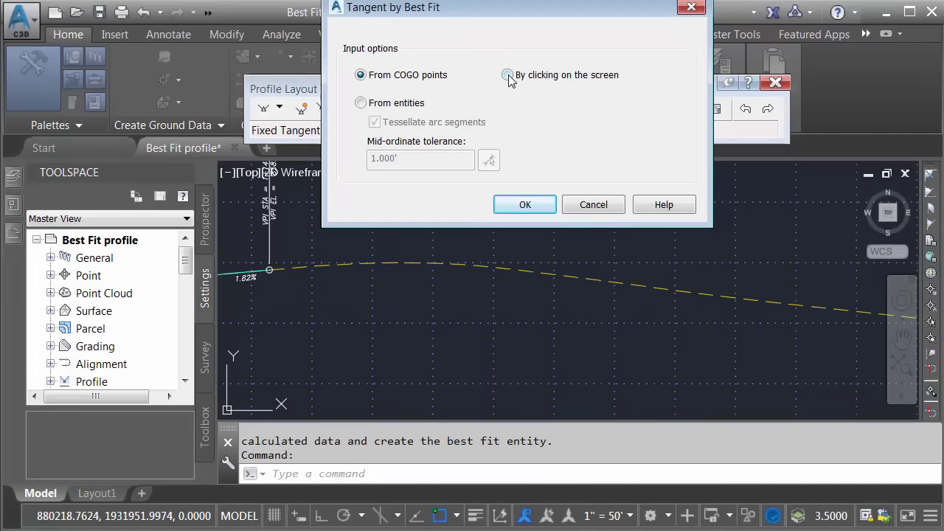
click(525, 204)
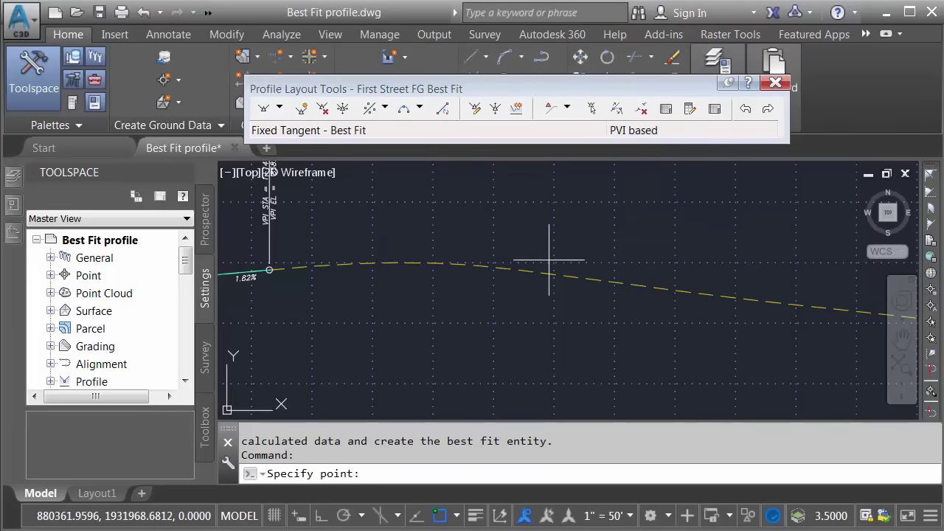
click(558, 273)
Pick fit points along the falling grade through station 8+80 and apply the regression result.
scroll(607, 311, down, 2)
middle_drag(607, 311, 475, 264)
click(482, 266)
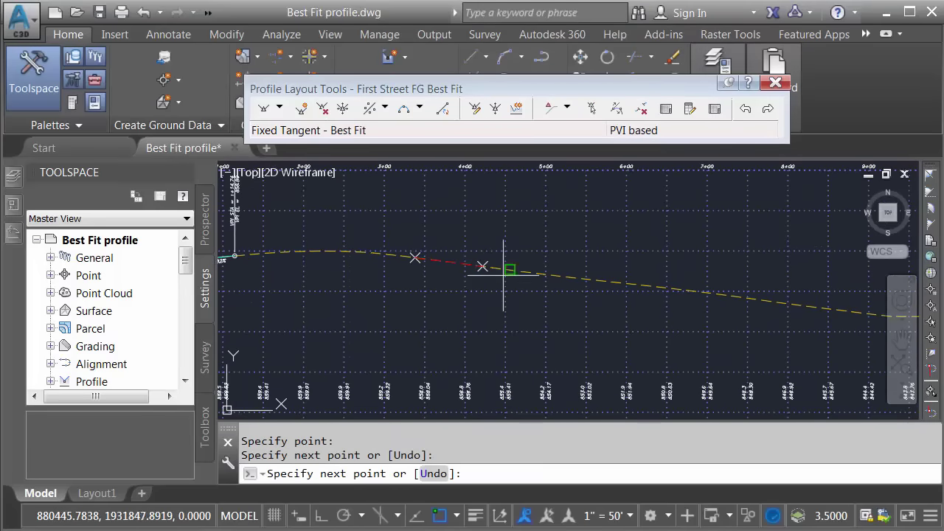
click(565, 276)
click(673, 289)
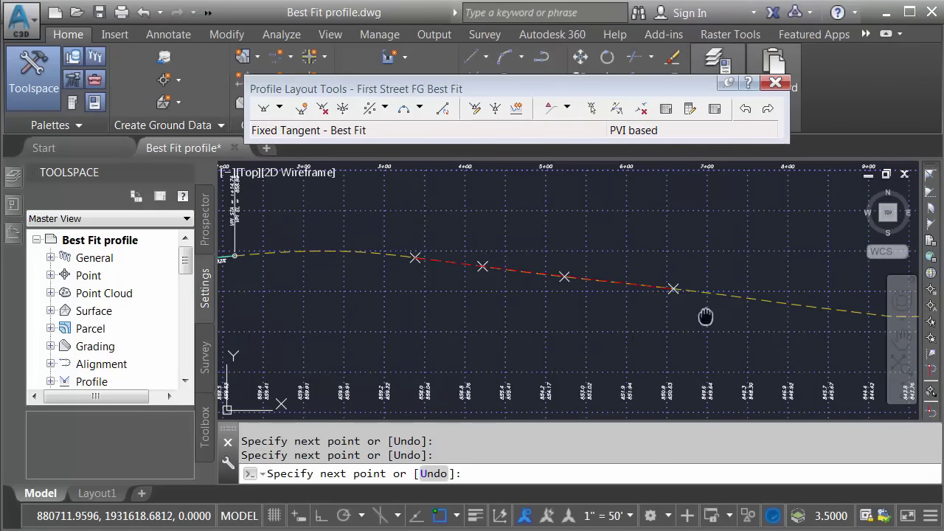
middle_drag(706, 320, 569, 312)
click(596, 298)
click(669, 304)
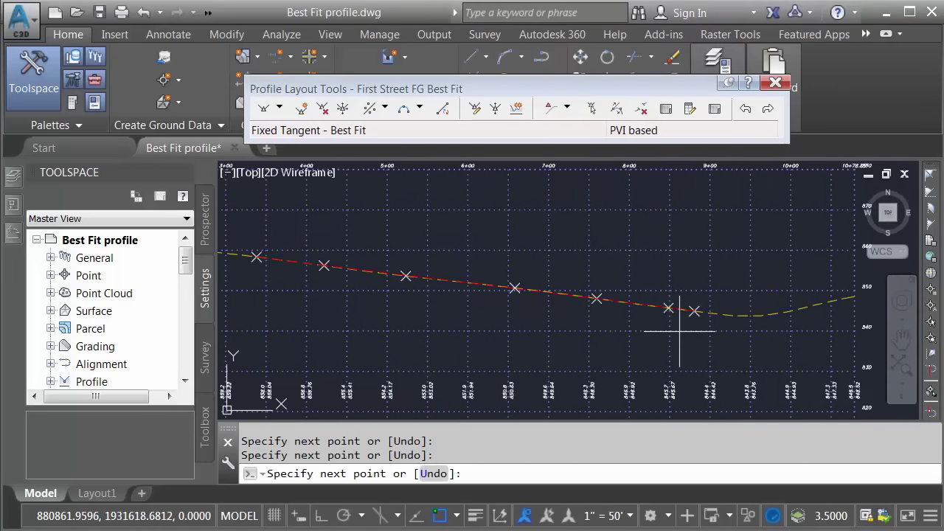
click(695, 307)
key(Return)
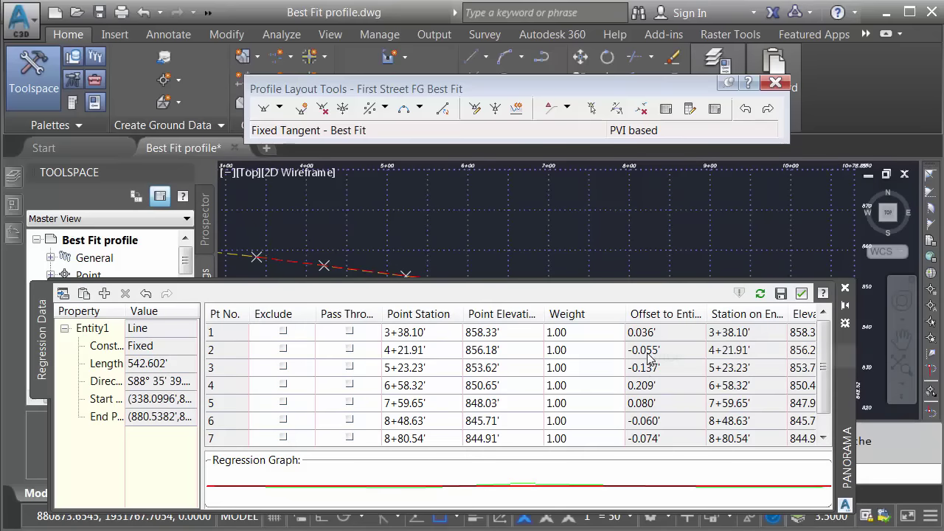
click(781, 293)
Accept the falling-grade tangent and start another best-fit tangent fitted from on-screen points.
click(802, 293)
scroll(737, 302, down, 3)
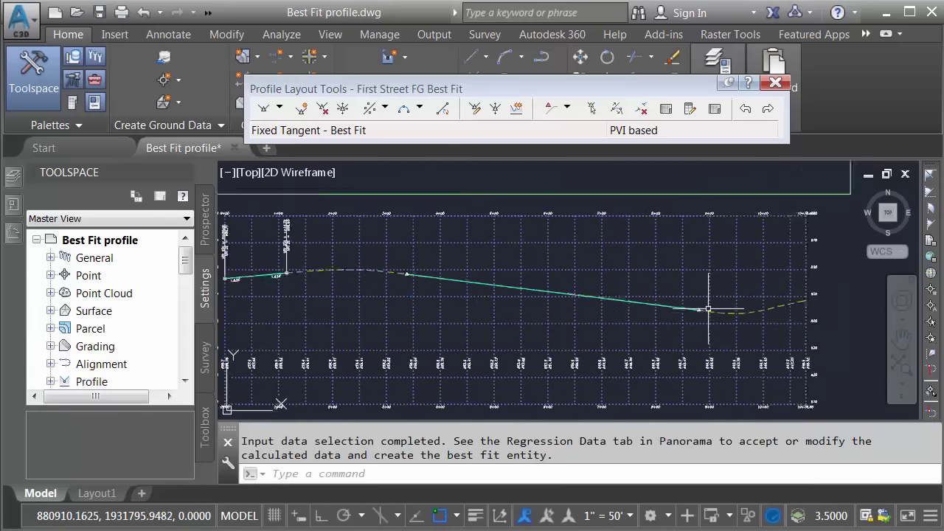
scroll(576, 295, up, 3)
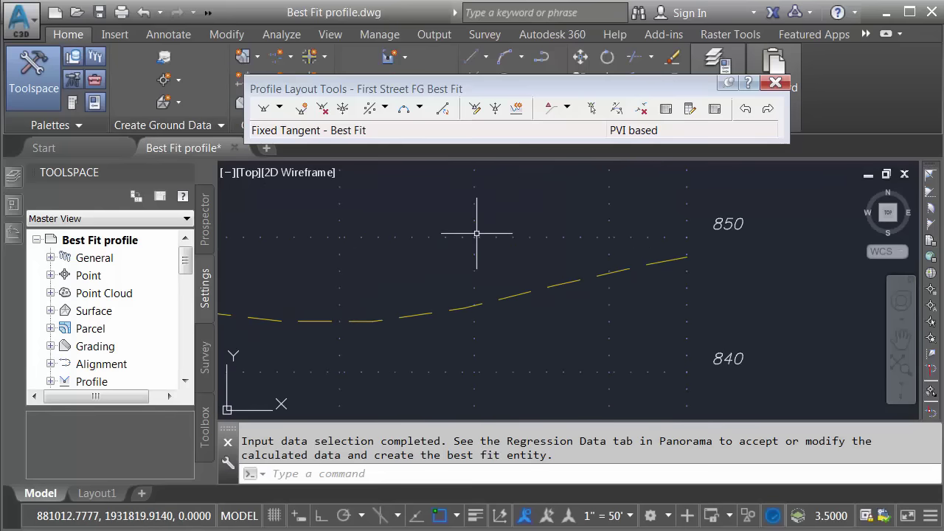
click(369, 108)
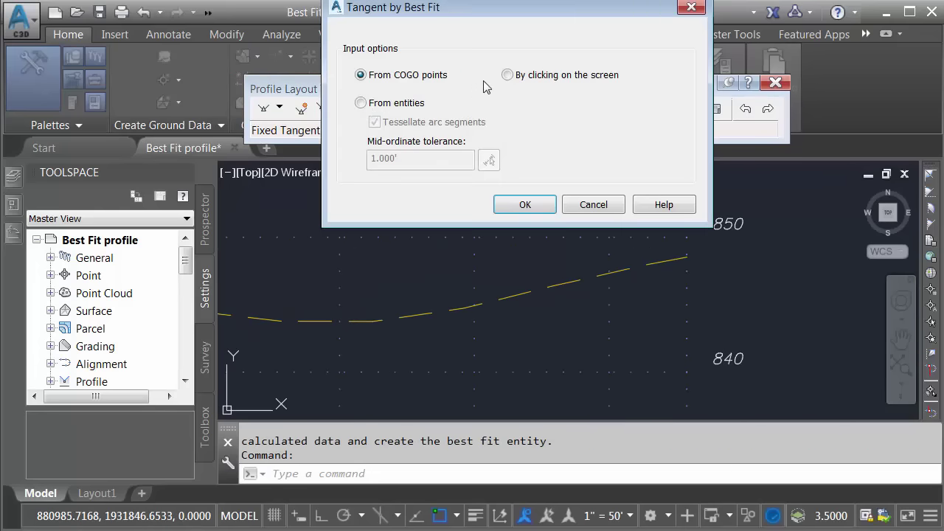
click(525, 206)
Fit four points on the rising grade from 10+08 to 10+79 and accept the 70.747' tangent.
click(496, 300)
click(554, 285)
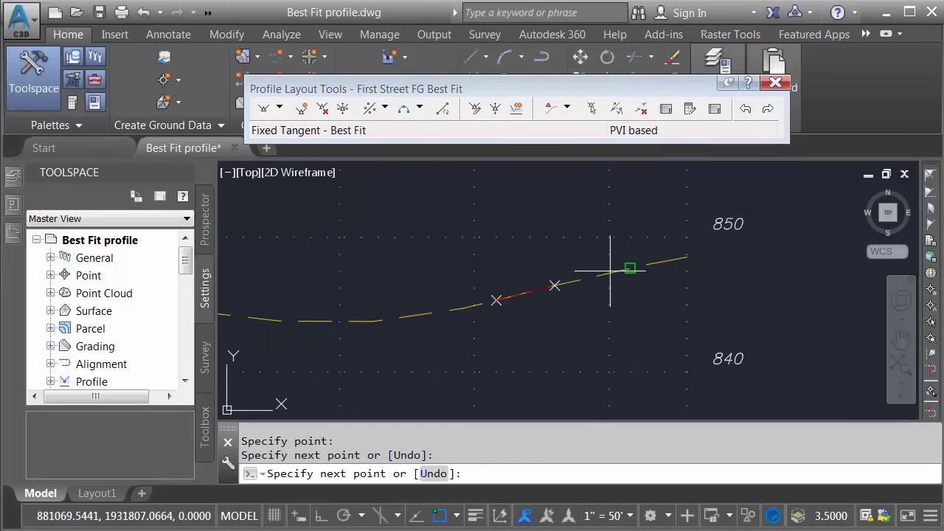
click(630, 267)
scroll(652, 267, up, 4)
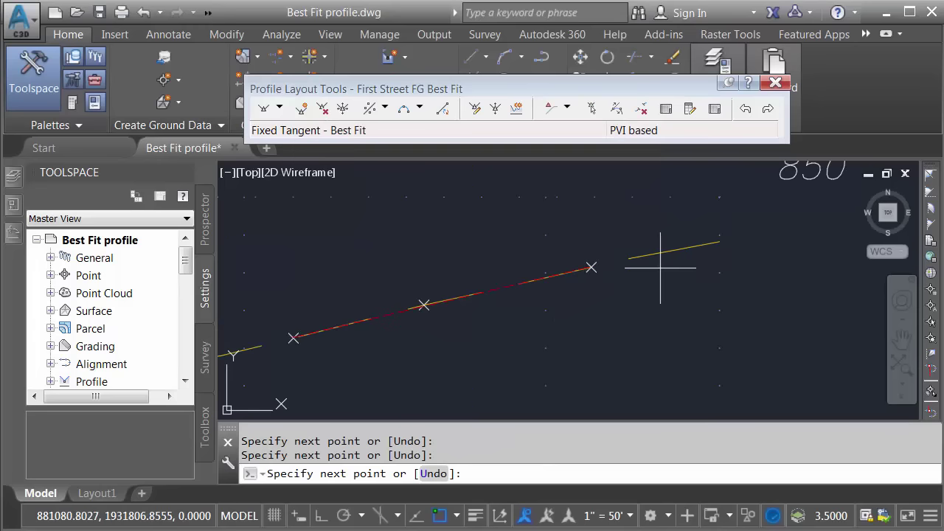
click(720, 242)
key(Return)
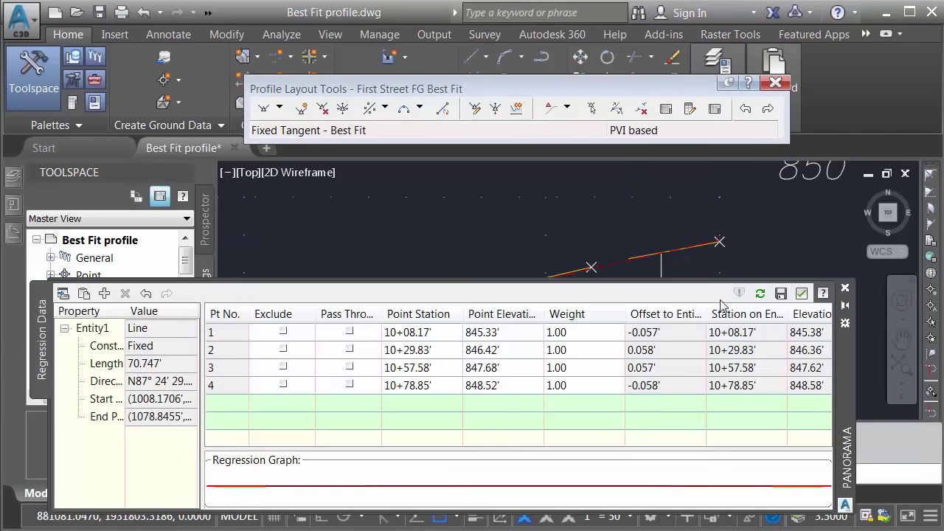
click(802, 295)
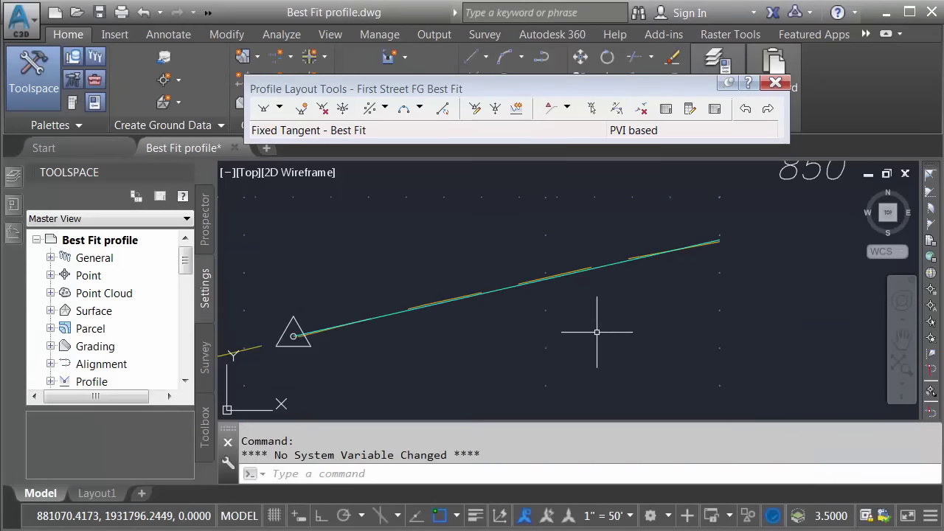
scroll(596, 327, down, 5)
Start a Free Vertical Curve - Best Fit between the 1.82% tangent and the falling tangent.
middle_drag(494, 329, 847, 310)
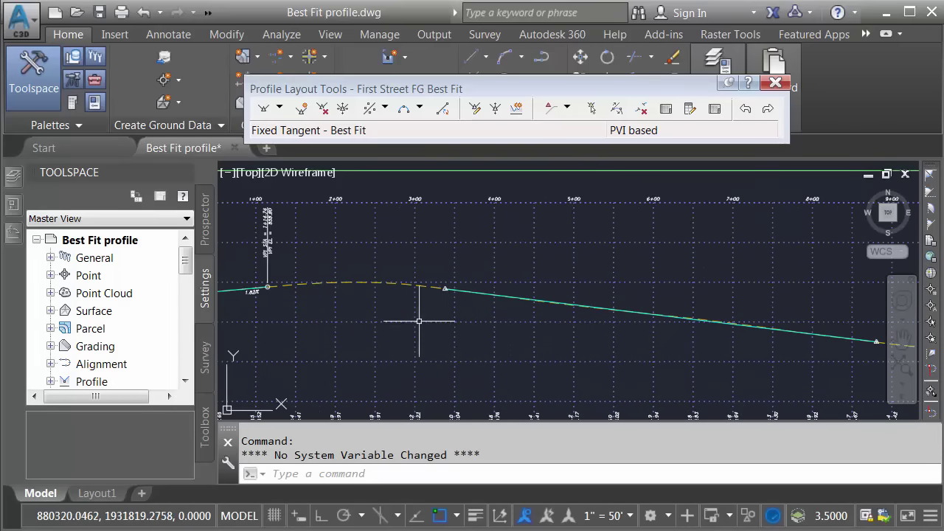
middle_drag(419, 320, 480, 327)
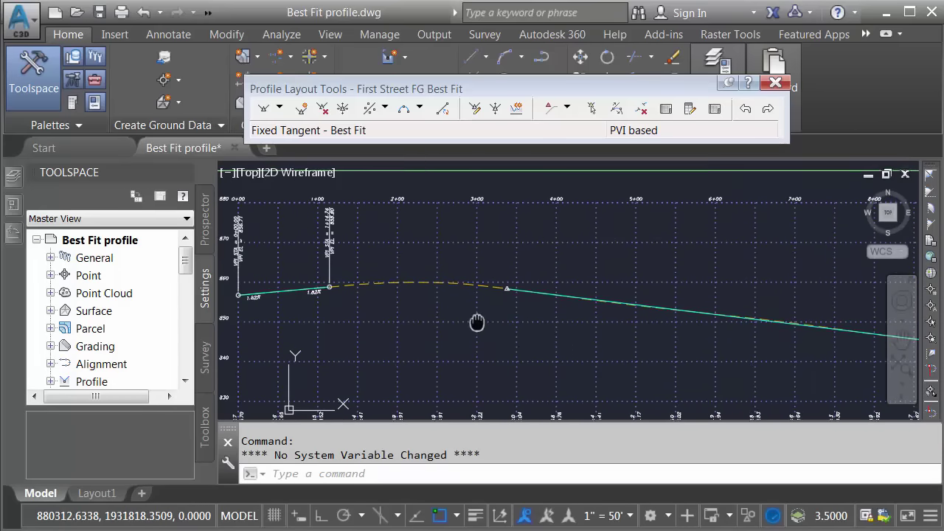
click(420, 109)
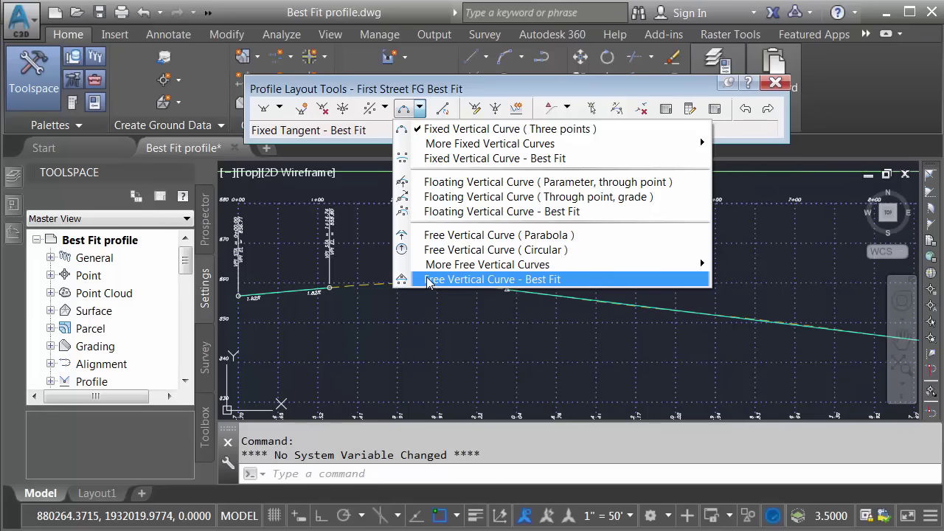
click(492, 279)
scroll(324, 286, up, 4)
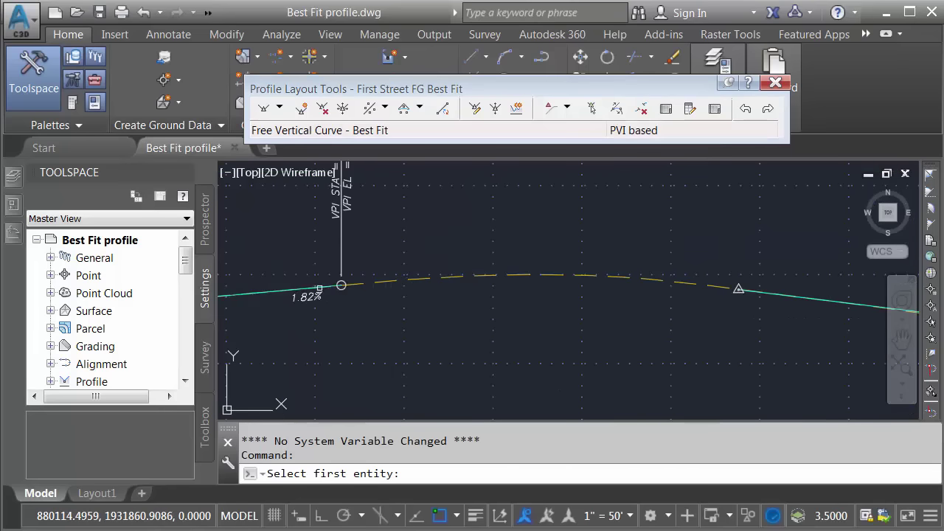
click(323, 286)
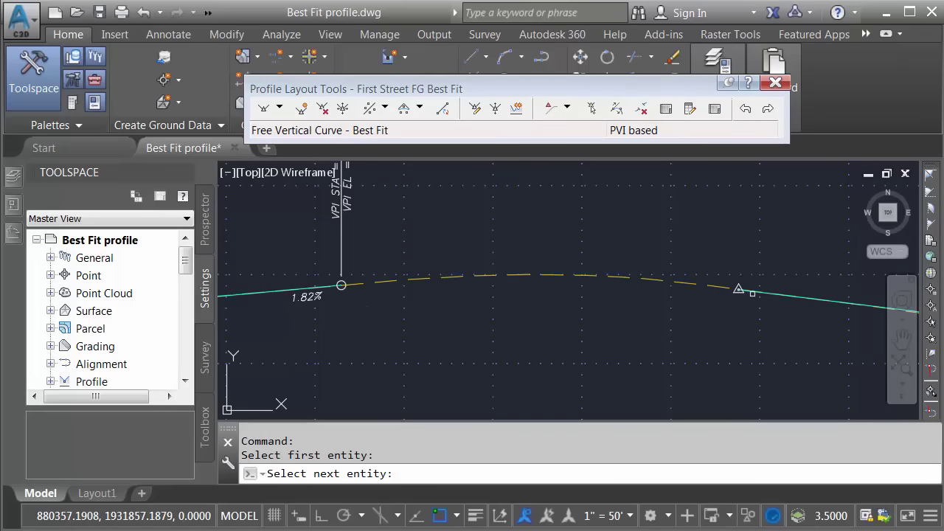
click(756, 292)
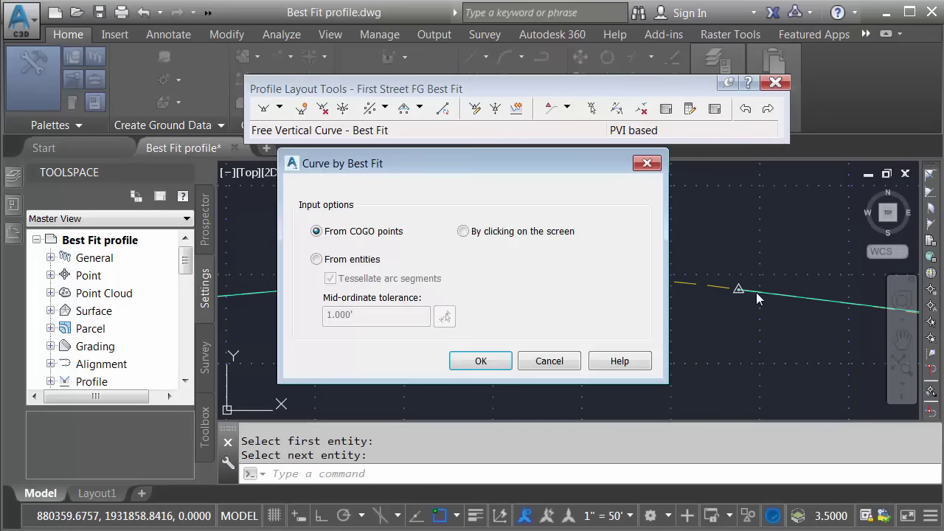
Fit the crest curve to four picked crest points and accept the 170.71' result.
click(464, 232)
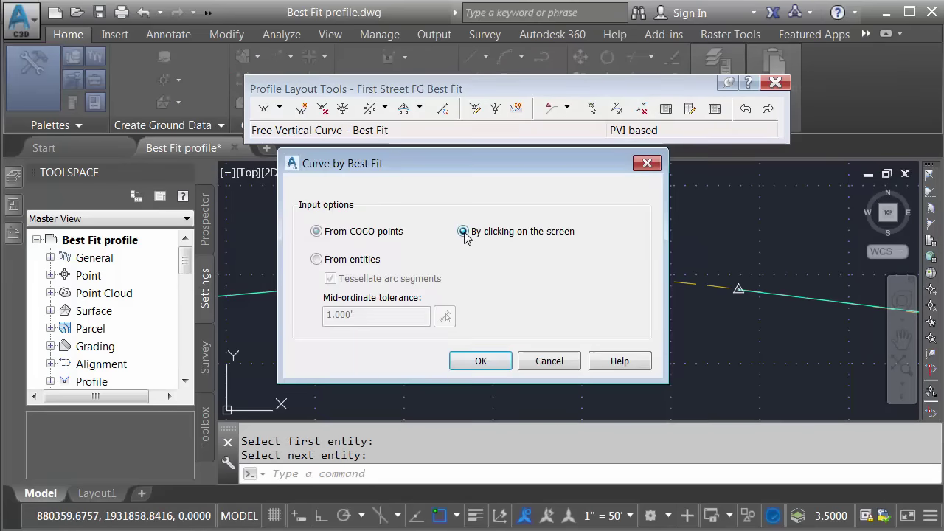
click(480, 363)
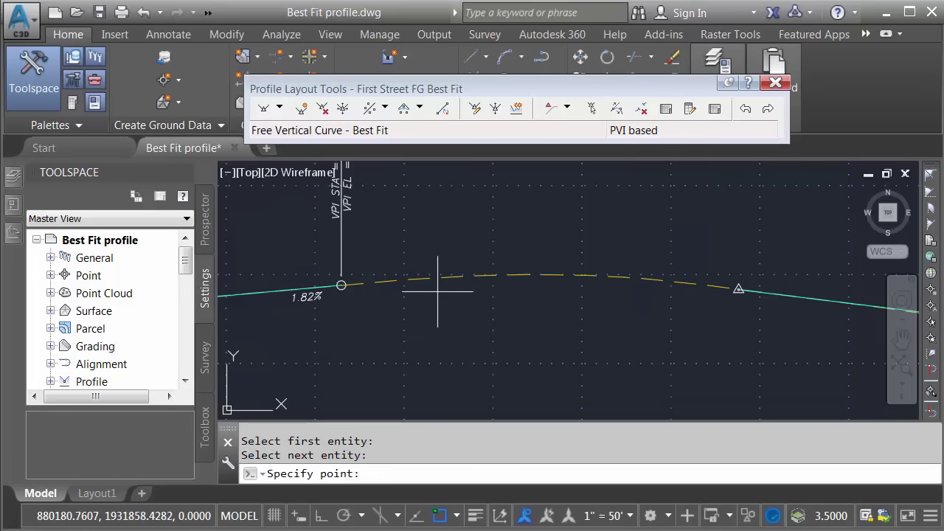
click(455, 277)
click(527, 275)
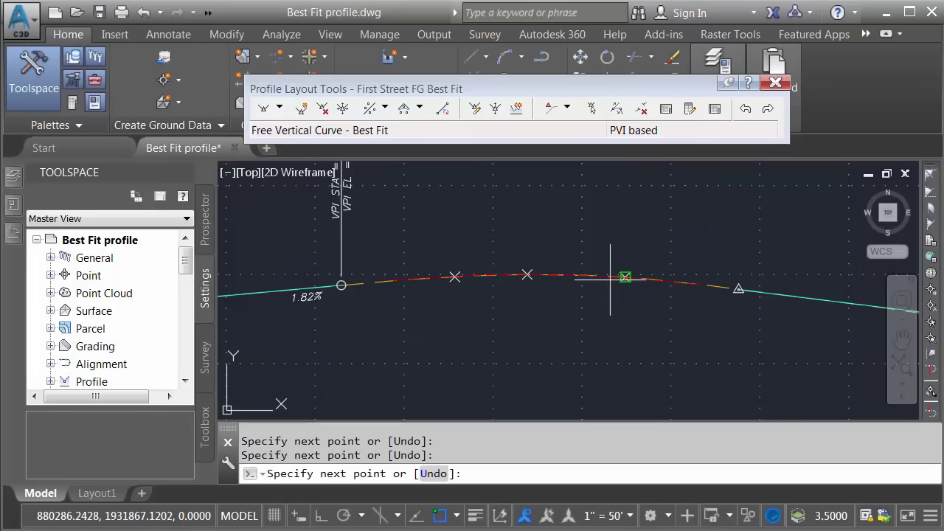
click(625, 277)
click(647, 278)
key(Return)
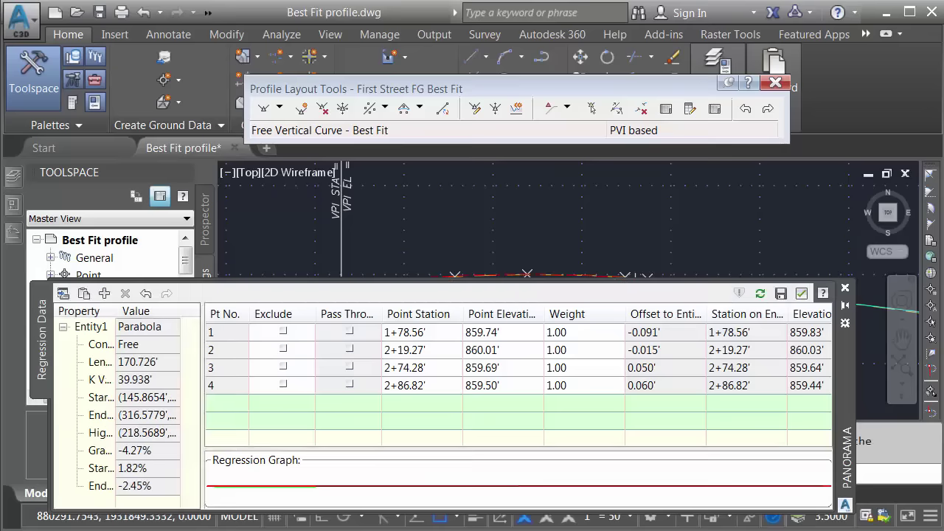
click(802, 294)
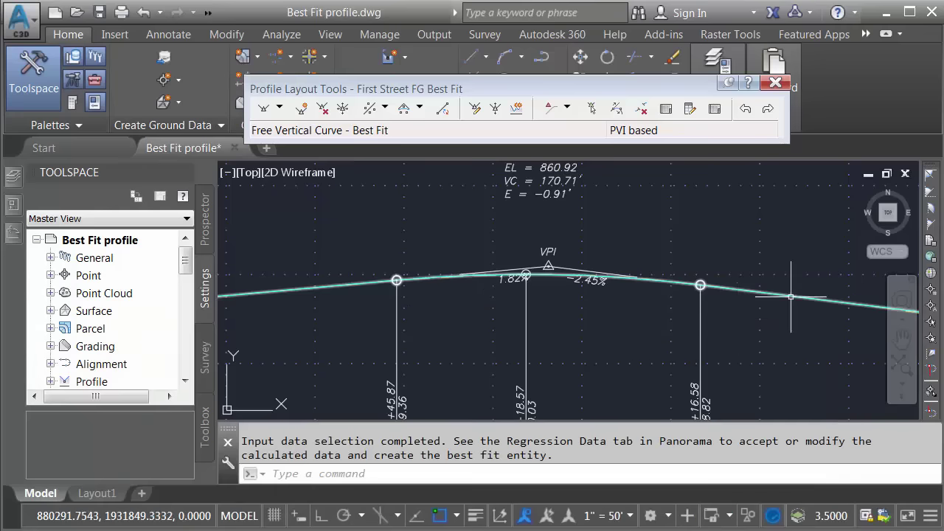
scroll(642, 324, down, 3)
Start a free best-fit vertical curve between the -2.45% and 4.53% tangents, fitted from on-screen points.
middle_drag(642, 325, 475, 320)
scroll(352, 322, up, 2)
scroll(512, 326, up, 2)
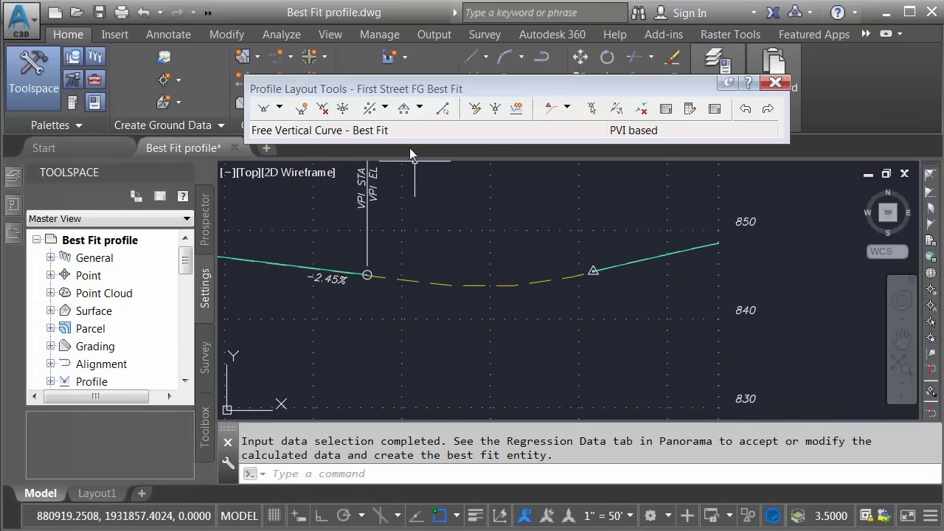
click(403, 109)
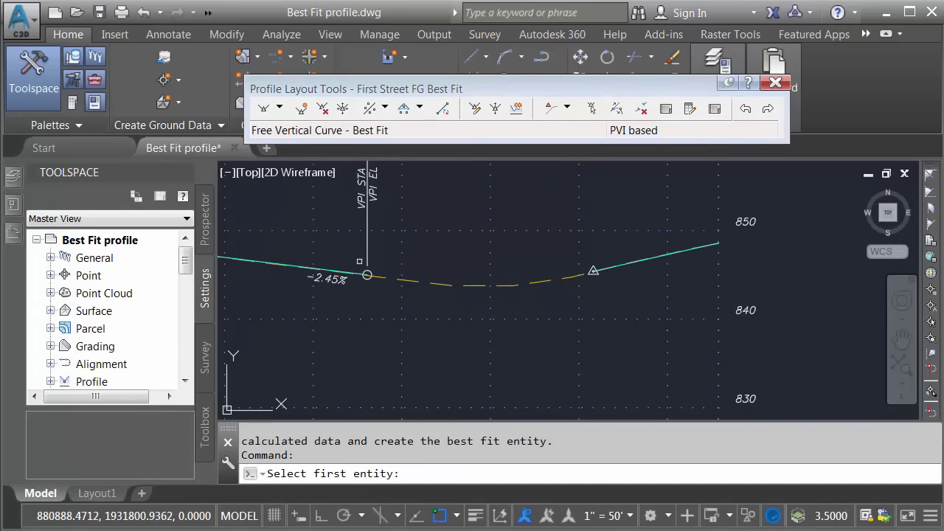
click(354, 274)
click(649, 257)
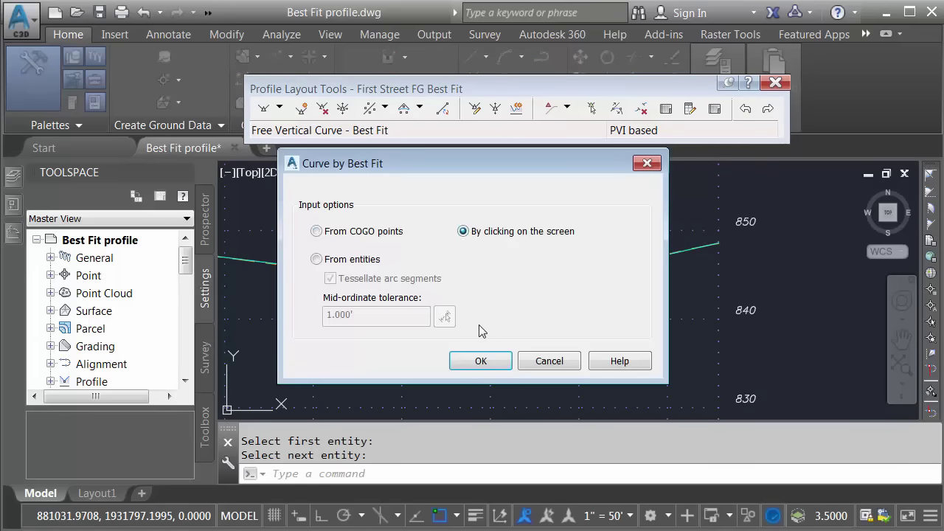
click(476, 361)
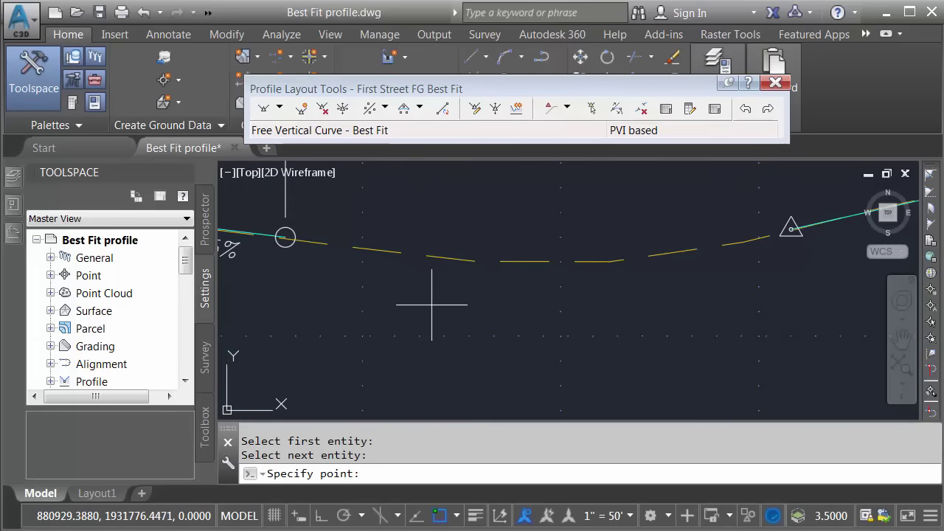
Sample four points across the sag for the regression.
click(429, 258)
click(539, 262)
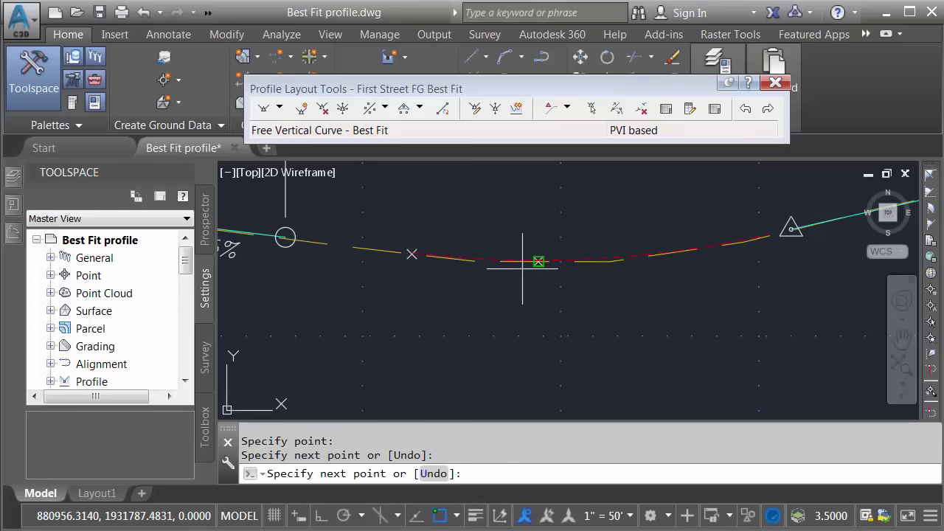
click(609, 261)
click(689, 256)
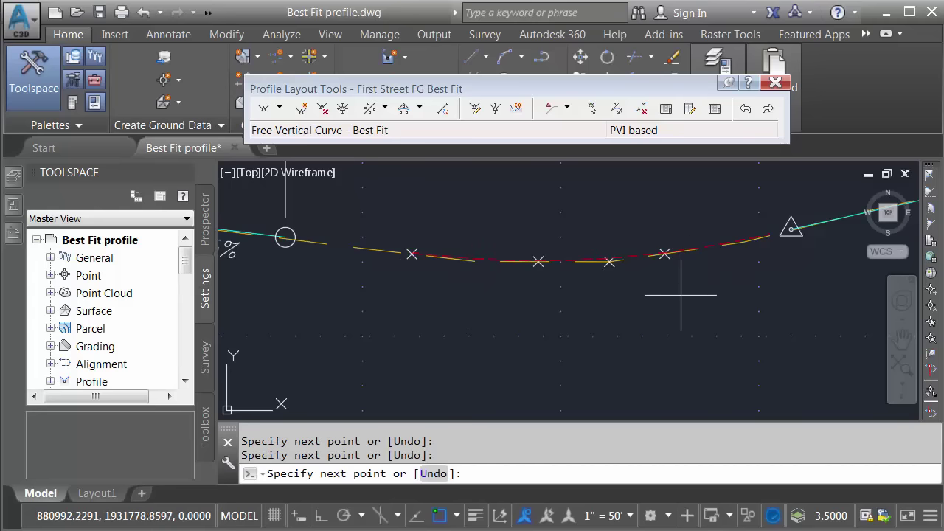
key(Return)
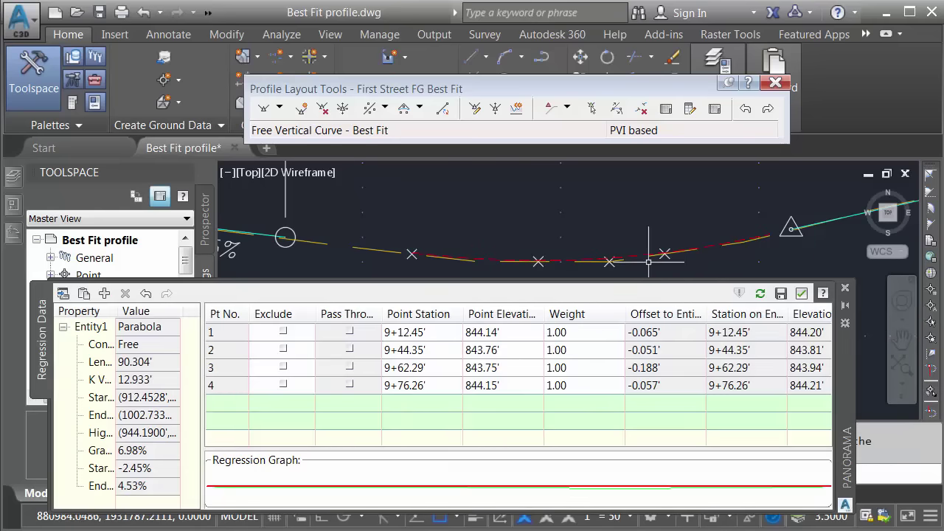
Exclude point 1 from the regression and pass the 77.09' sag curve to the layout.
click(283, 331)
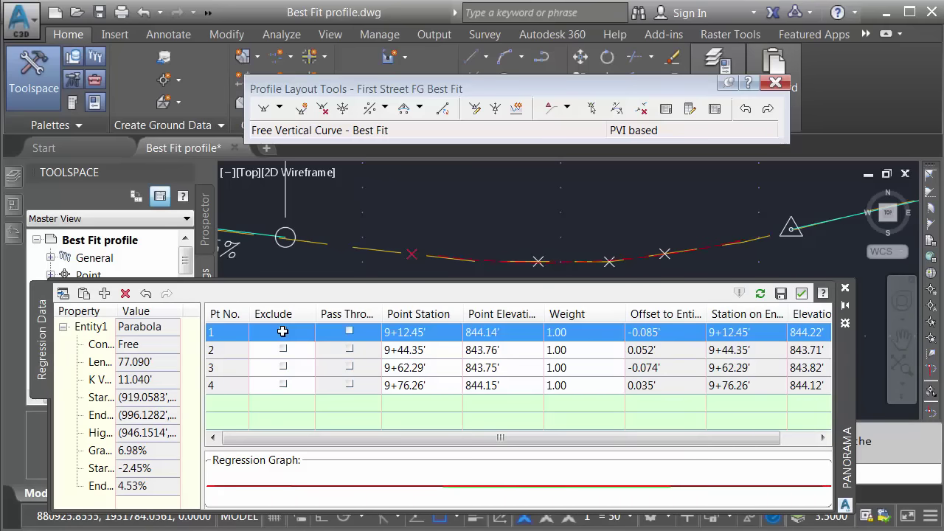
click(781, 294)
click(801, 294)
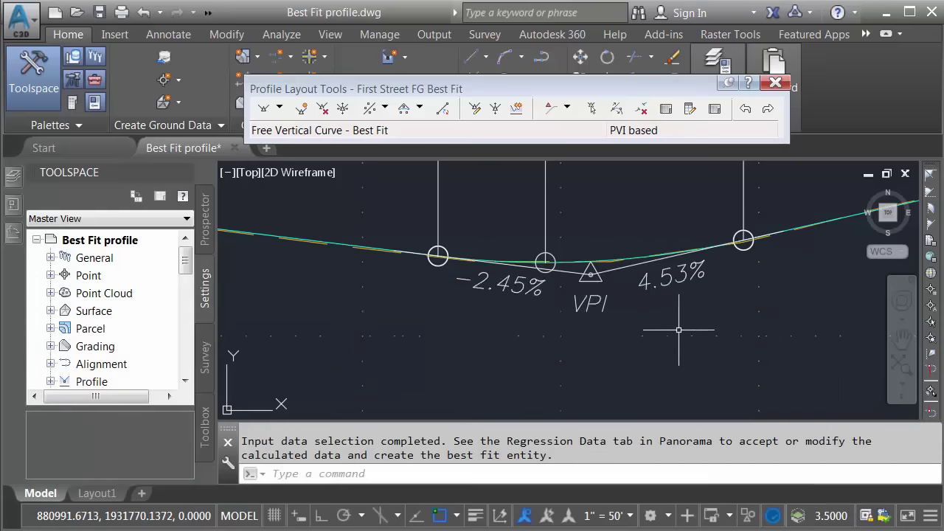
scroll(675, 317, down, 5)
scroll(538, 333, up, 2)
In the Profile Grid View, try setting row 1 Grade Out to 1.80%; it fails and stays 1.82%.
middle_drag(538, 333, 599, 306)
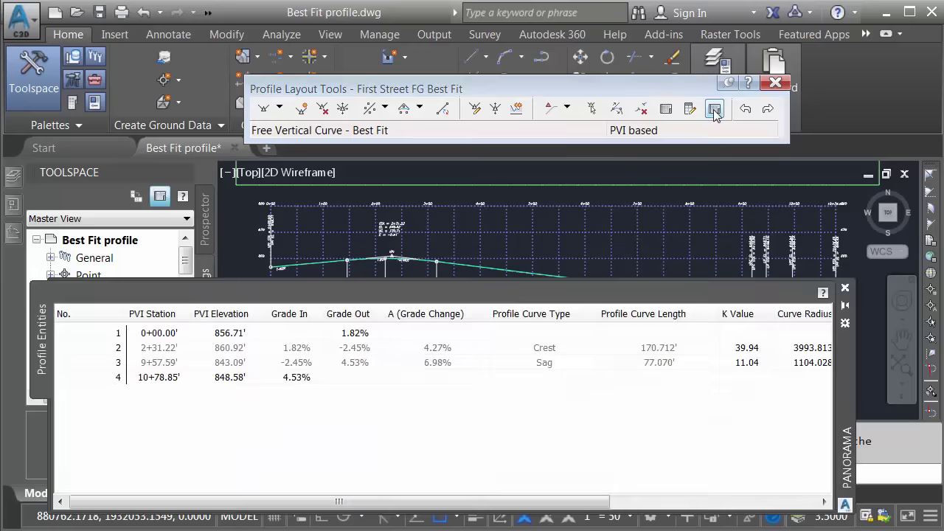
click(714, 109)
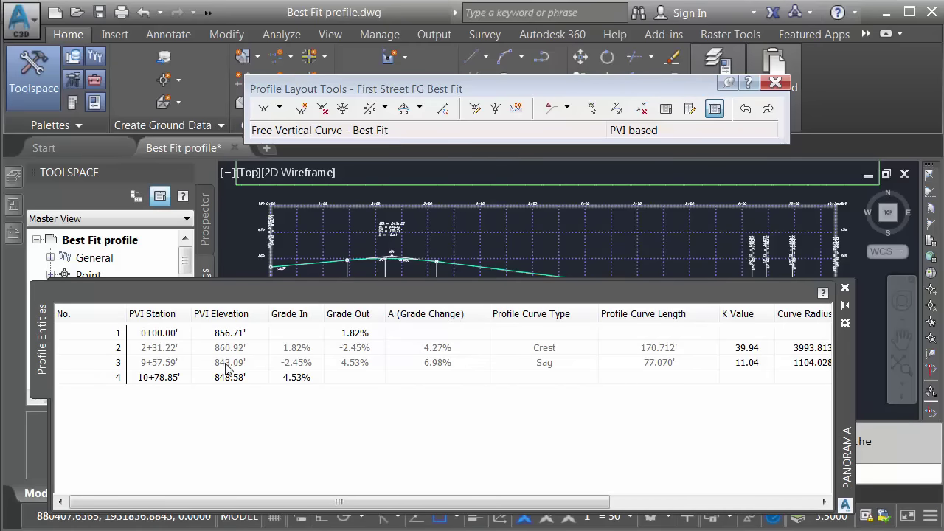
click(355, 336)
click(356, 337)
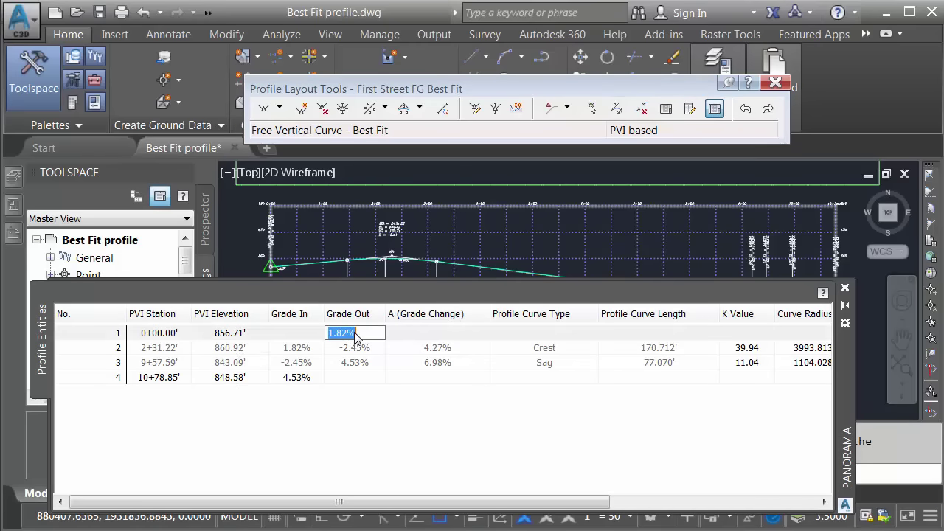
drag(347, 333, 344, 334)
text(0)
key(Return)
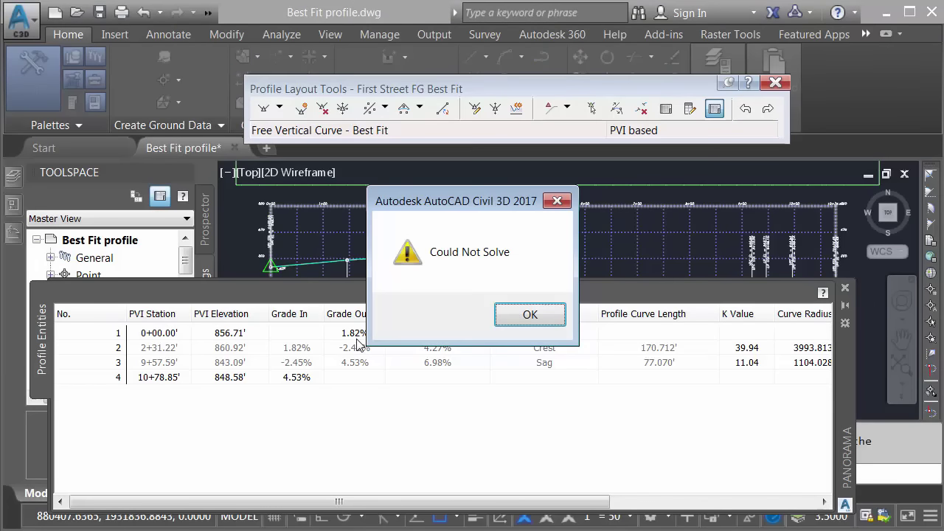
click(530, 315)
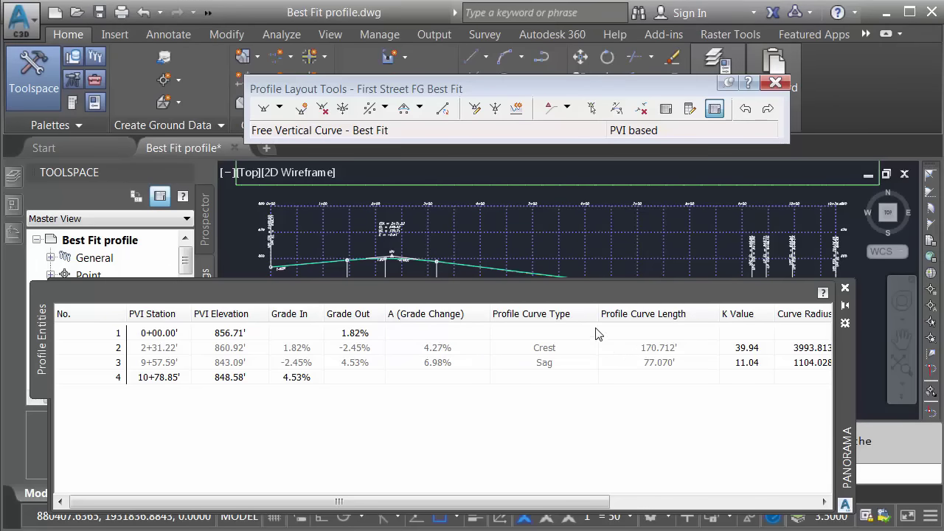
click(568, 109)
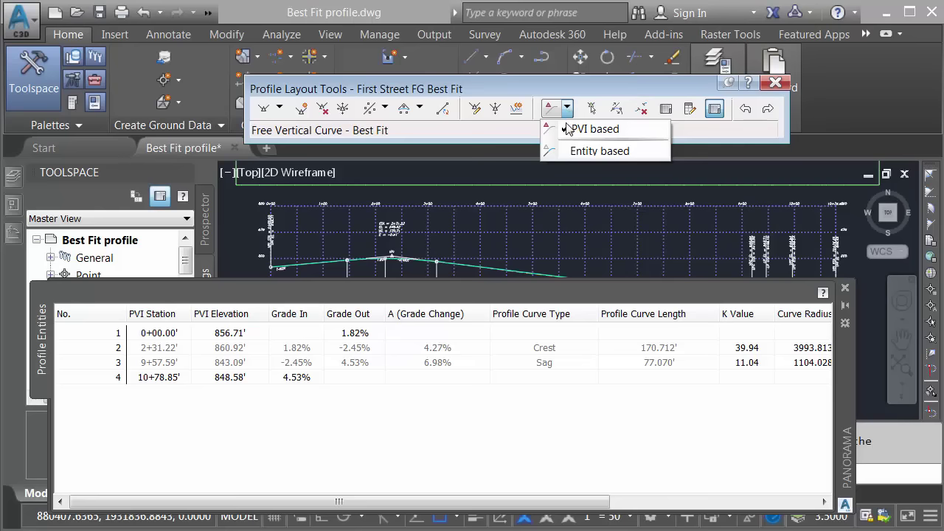
Switch the table to Entity based and set the crest and sag curve constraints to Curve Length.
click(570, 150)
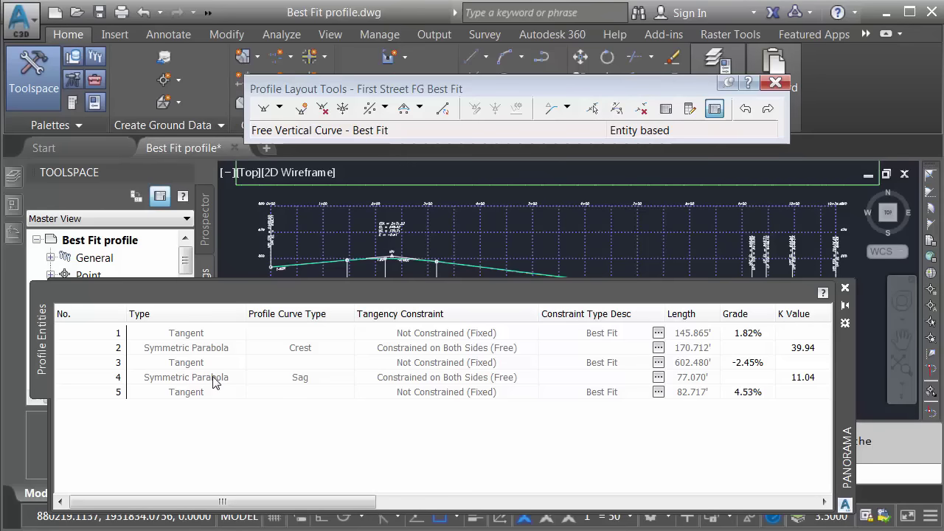
drag(278, 503, 730, 511)
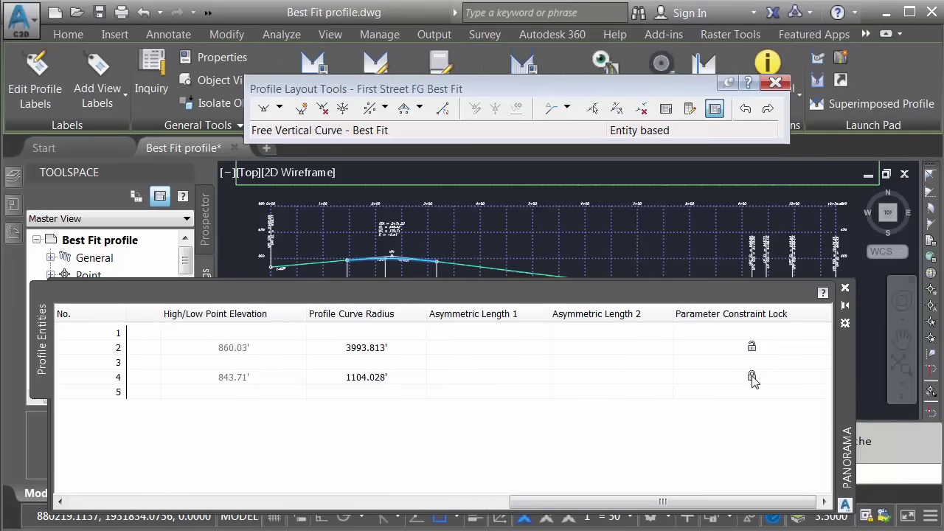
drag(718, 505, 402, 508)
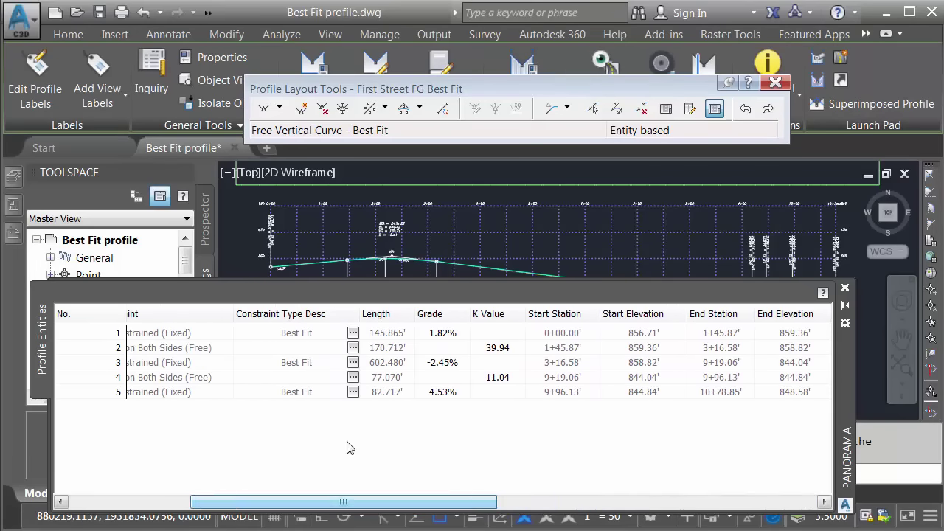
click(298, 351)
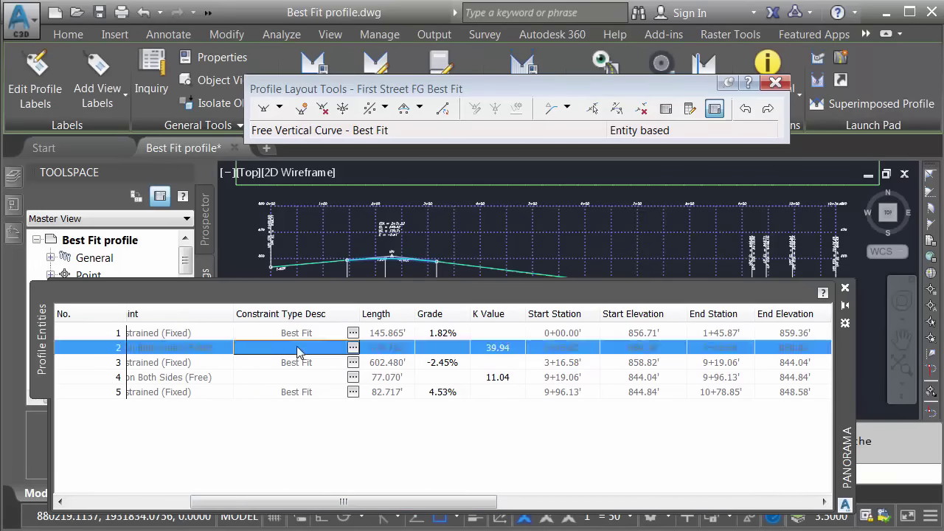
click(298, 351)
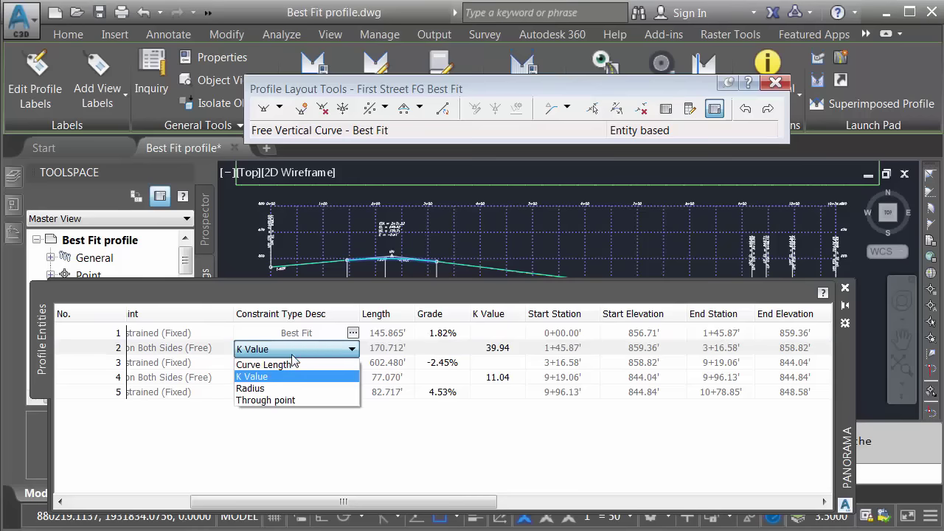
click(289, 362)
click(298, 377)
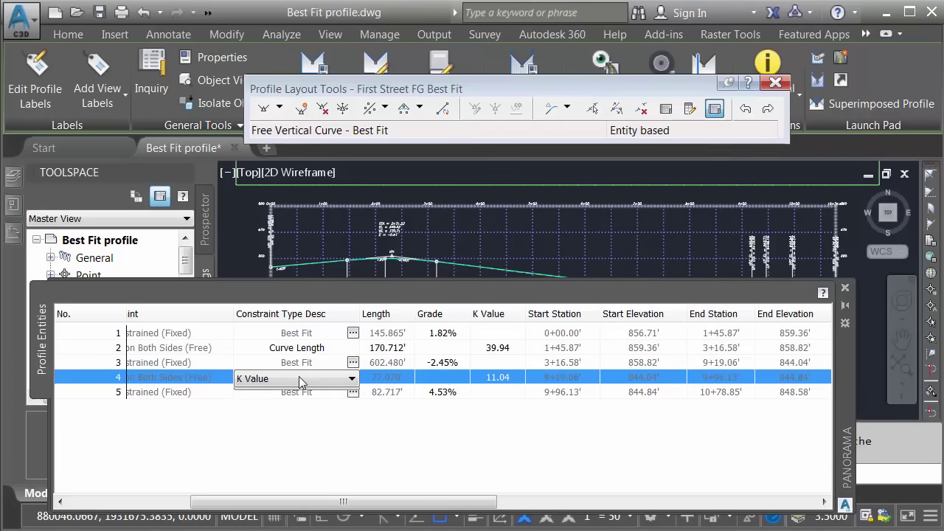
click(299, 377)
click(295, 392)
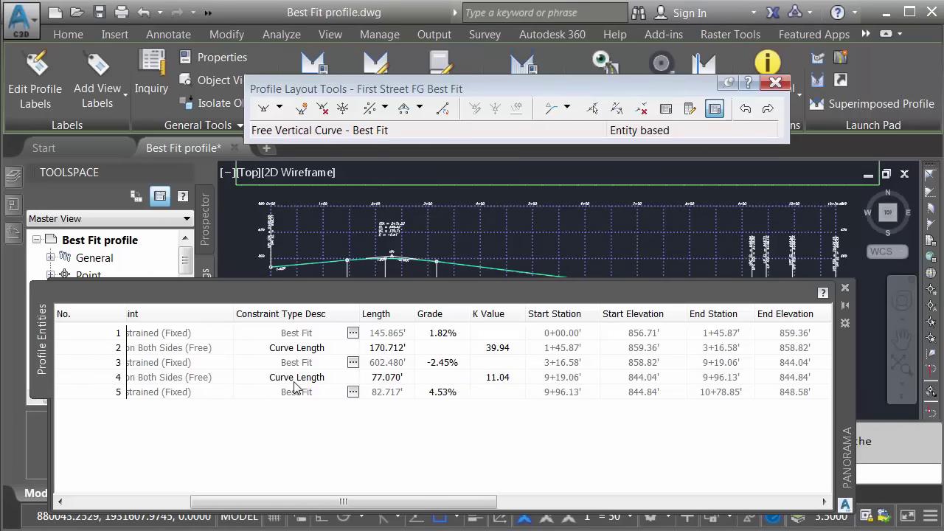
click(391, 349)
Set the crest curve length to 170.000' and the sag curve length to 77.000'.
click(394, 349)
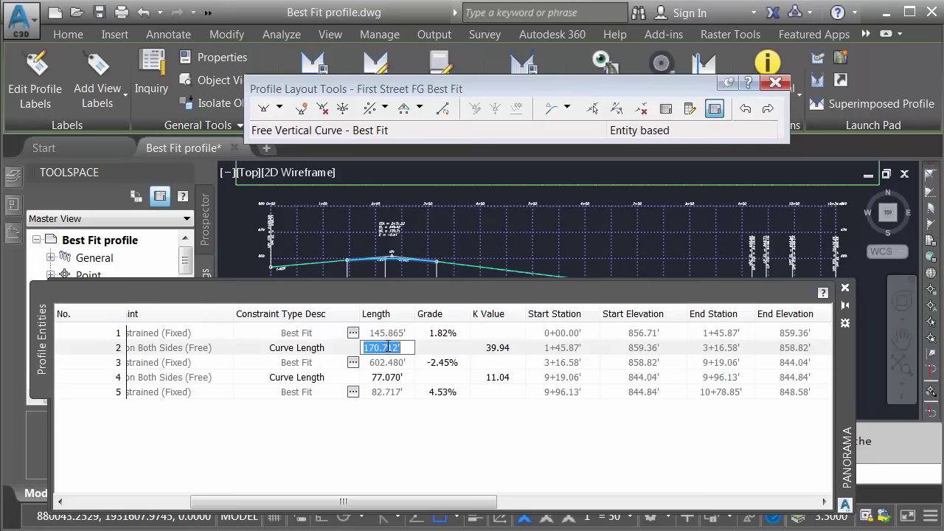
drag(383, 348, 395, 348)
text(0)
key(Return)
click(385, 378)
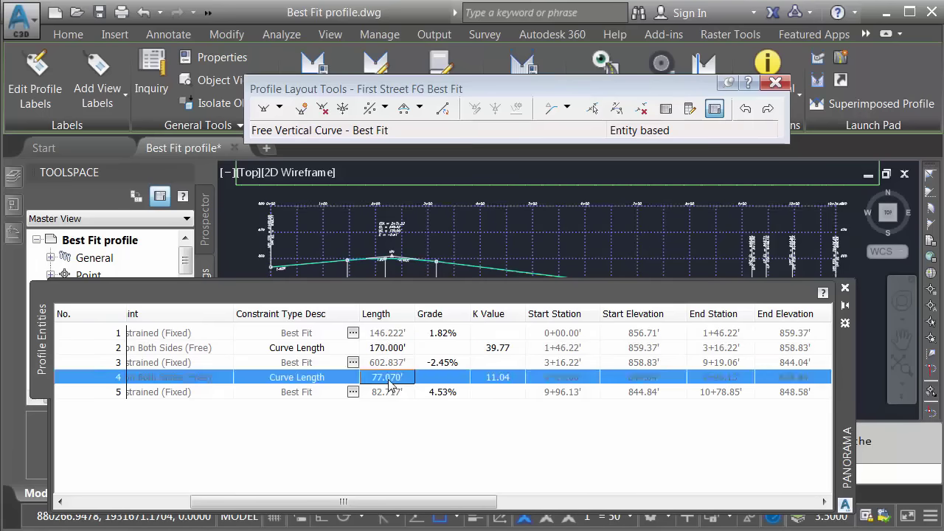
click(385, 378)
drag(379, 378, 391, 377)
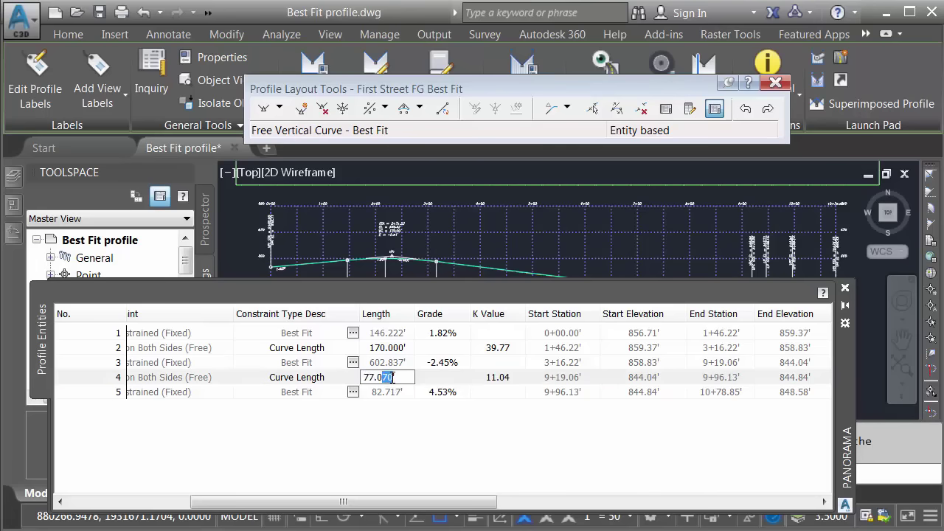
text(00)
key(Return)
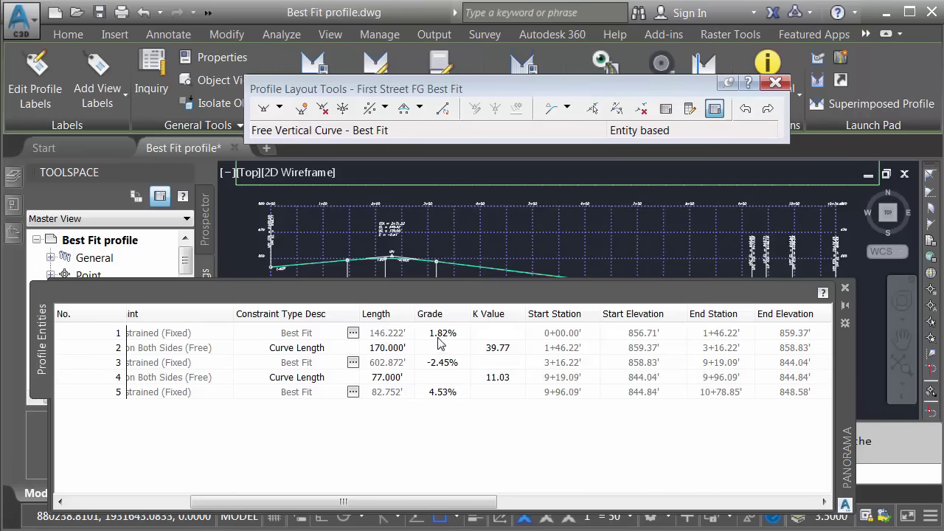
Change the first tangent grade to 1.80%, then resync it to its best-fit 1.82% grade.
click(443, 336)
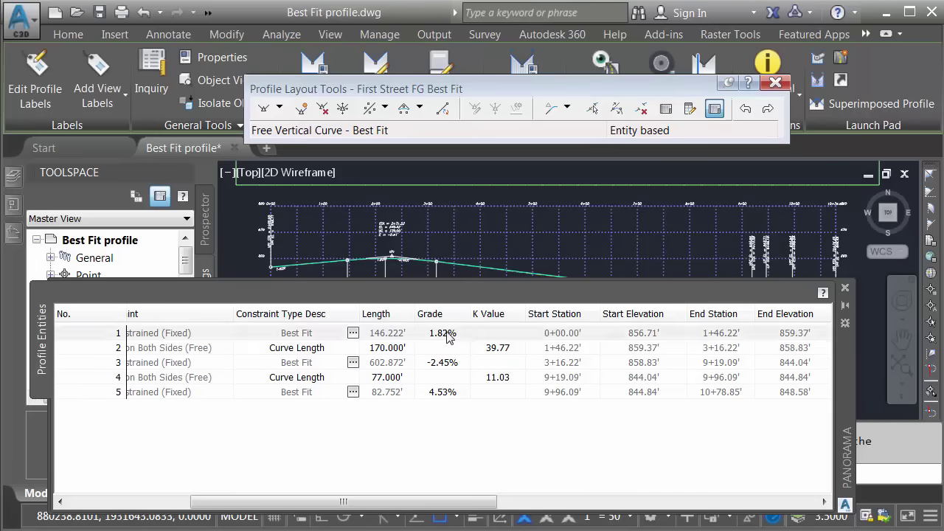
click(439, 337)
drag(432, 334, 438, 334)
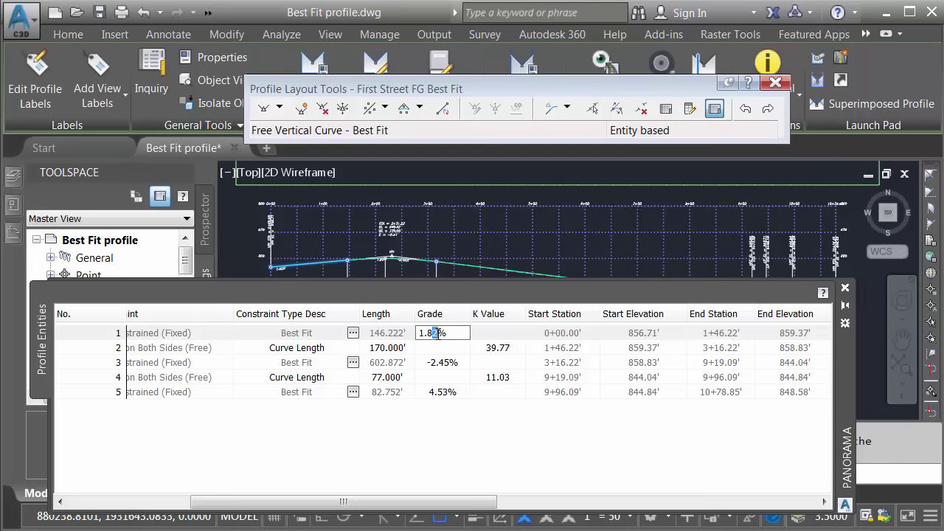
text(0)
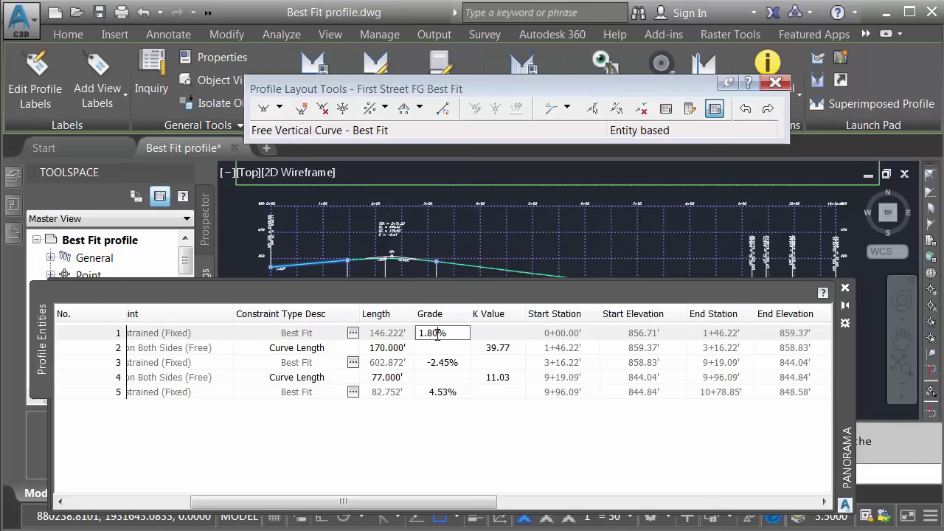
key(Return)
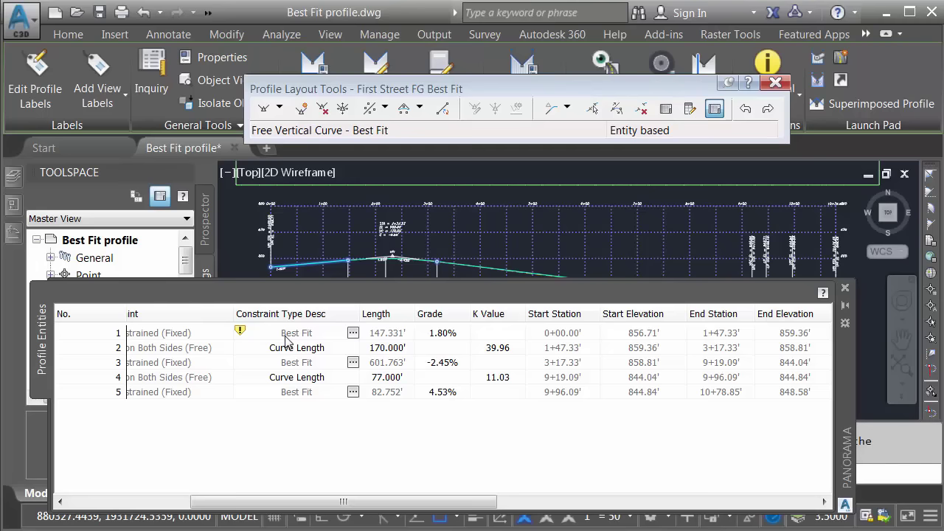
click(240, 333)
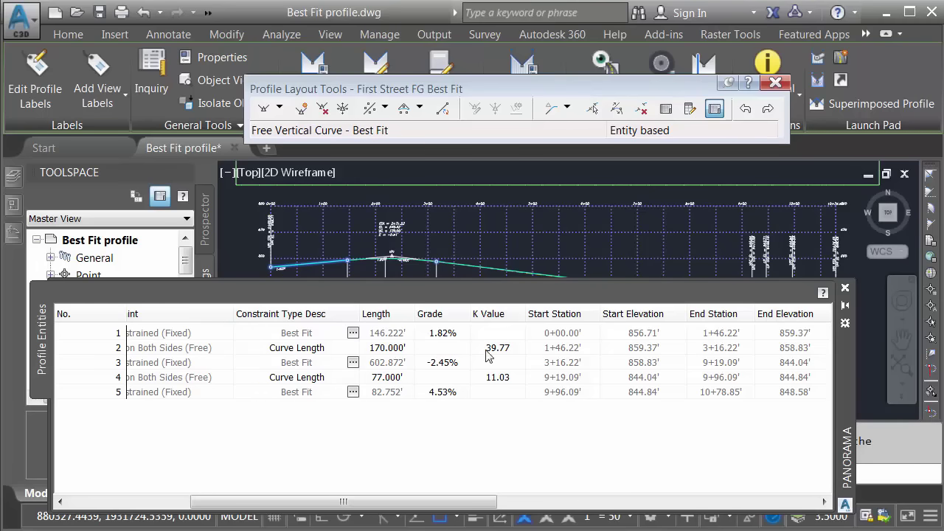
Close the Panorama entities table and Profile Layout Tools, then zoom out over the finished profile.
click(846, 289)
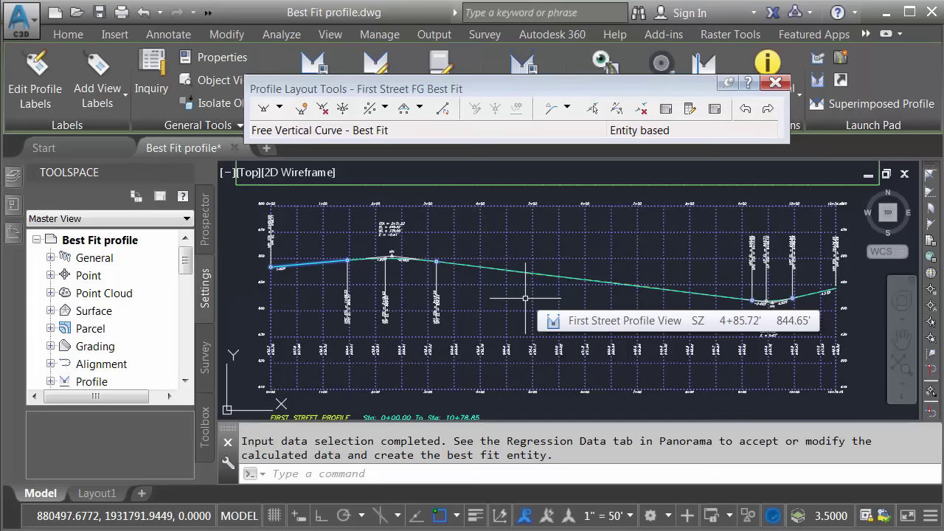
key(Escape)
key(Escape)
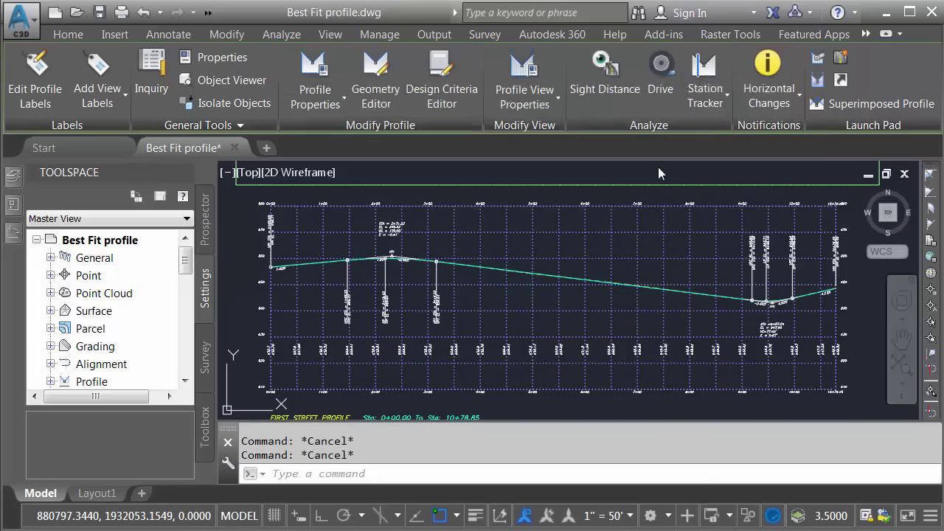
scroll(609, 284, down, 3)
middle_drag(595, 255, 521, 274)
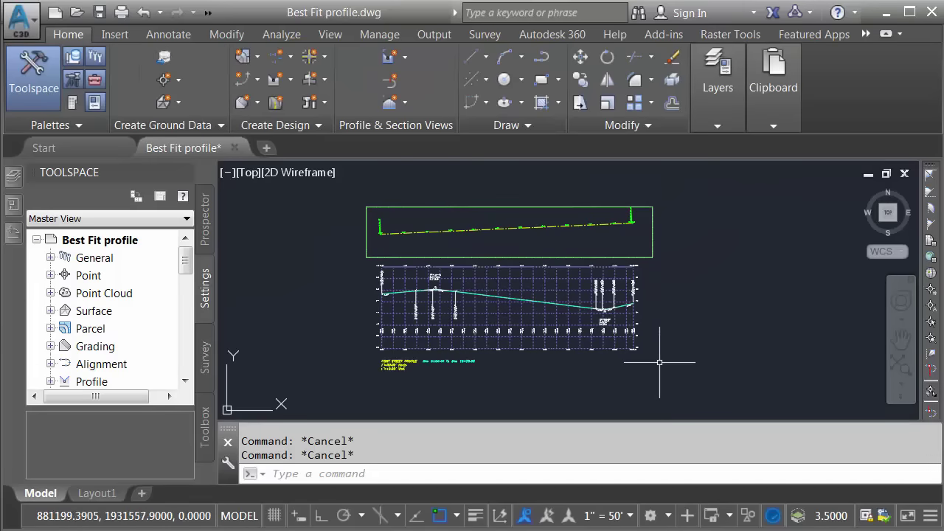